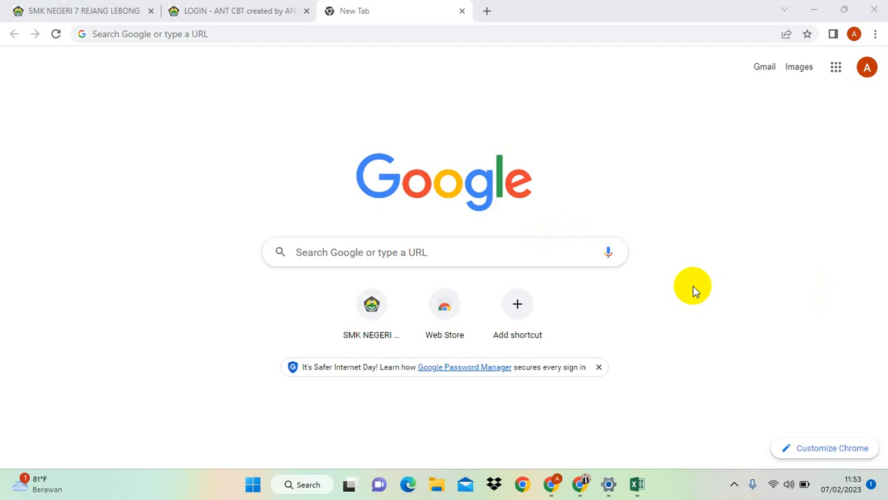
- Try to load the site cbtsmkn7rl.com in the new browser tab
click(509, 36)
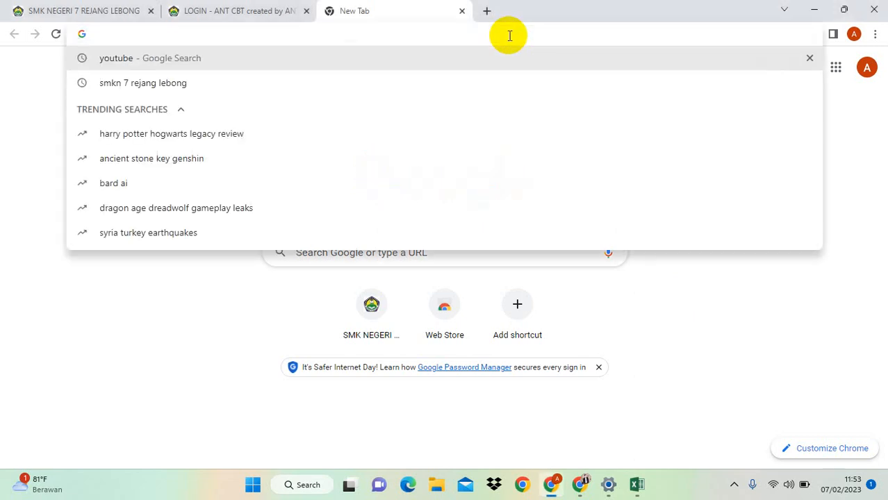
text(cbkt)
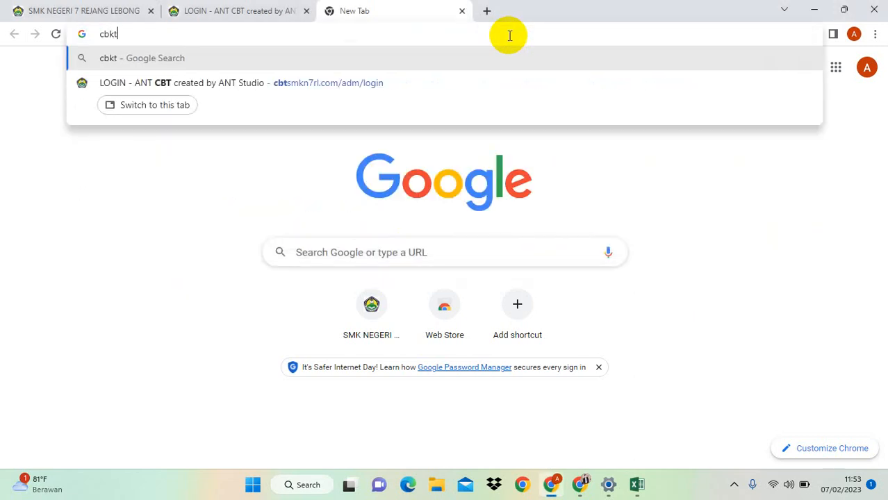
key(BackSpace)
key(BackSpace)
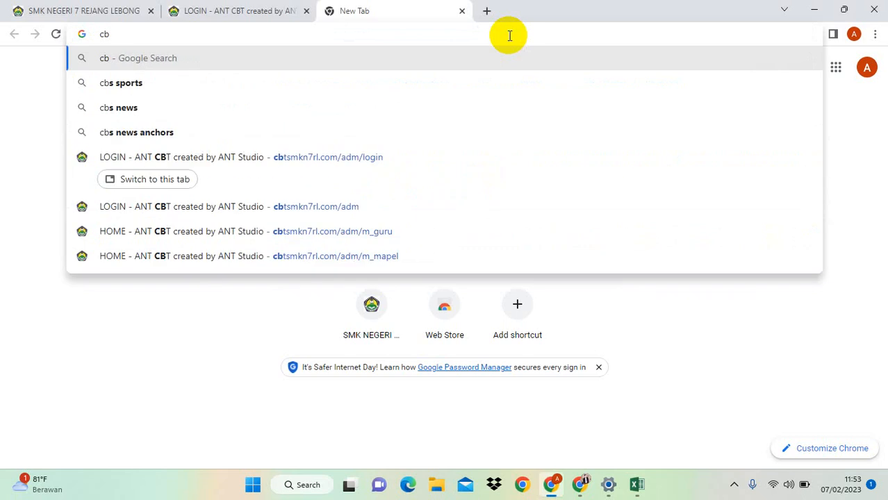
text(tsmkn7)
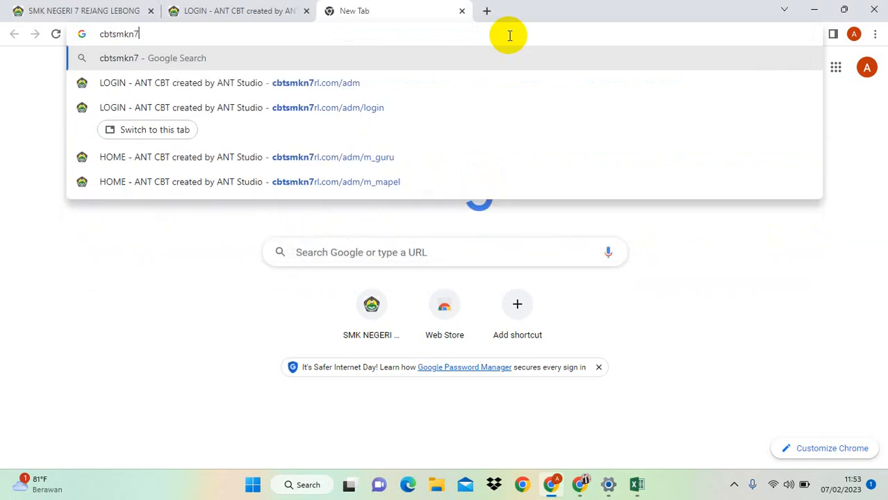
text(rl.com)
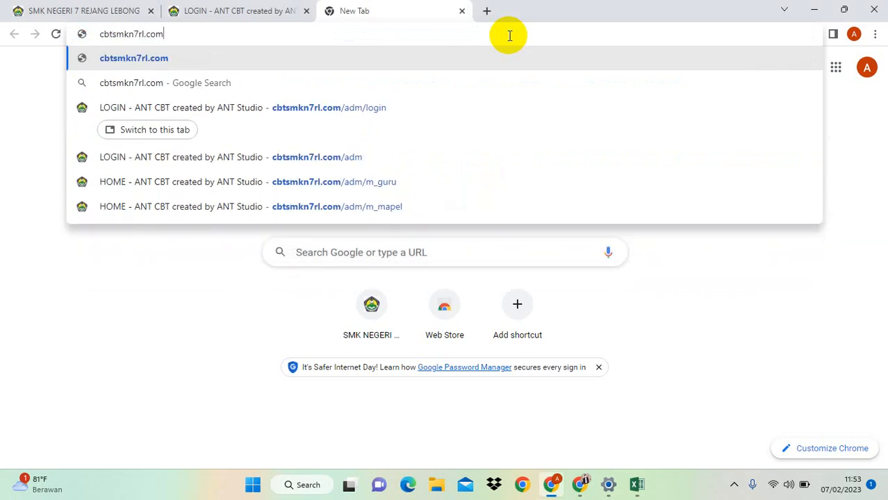
key(Return)
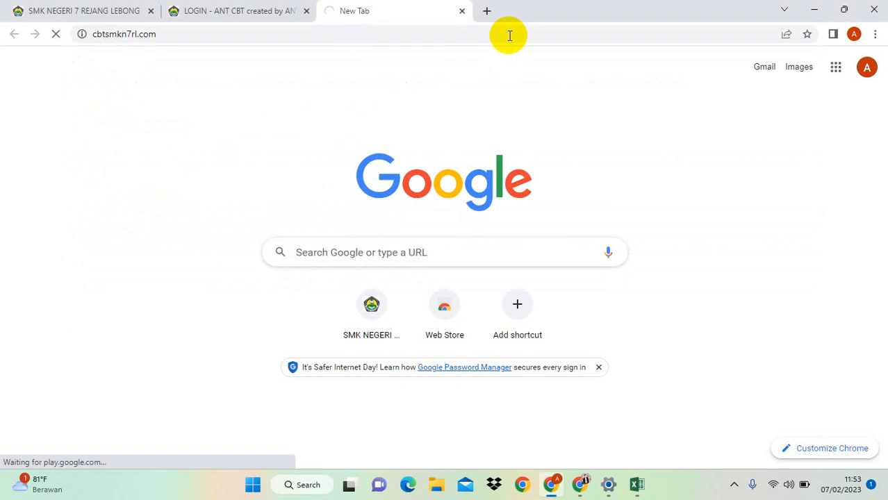
- Check the computer's Wi-Fi connection status, then close the network list
mouse_move(777, 484)
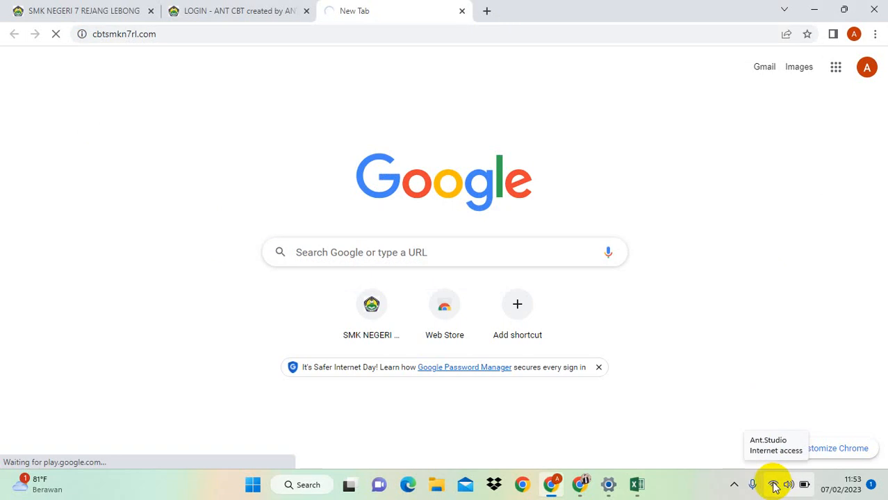
click(776, 486)
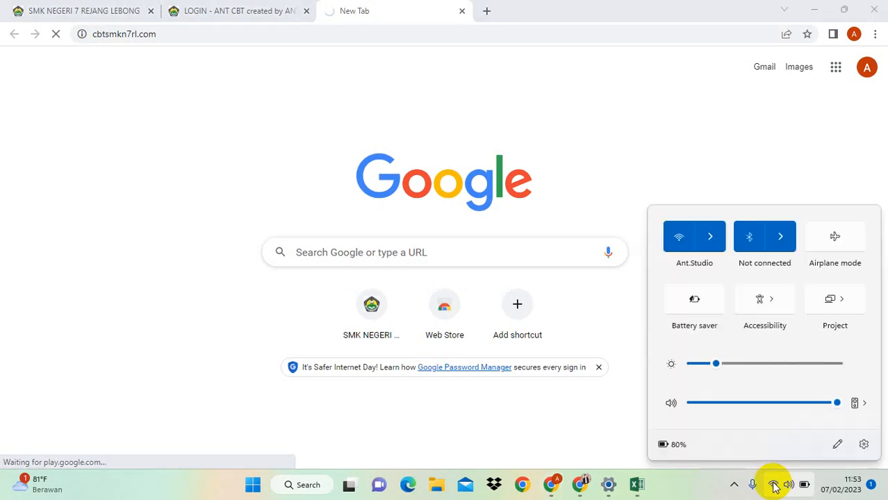
click(711, 238)
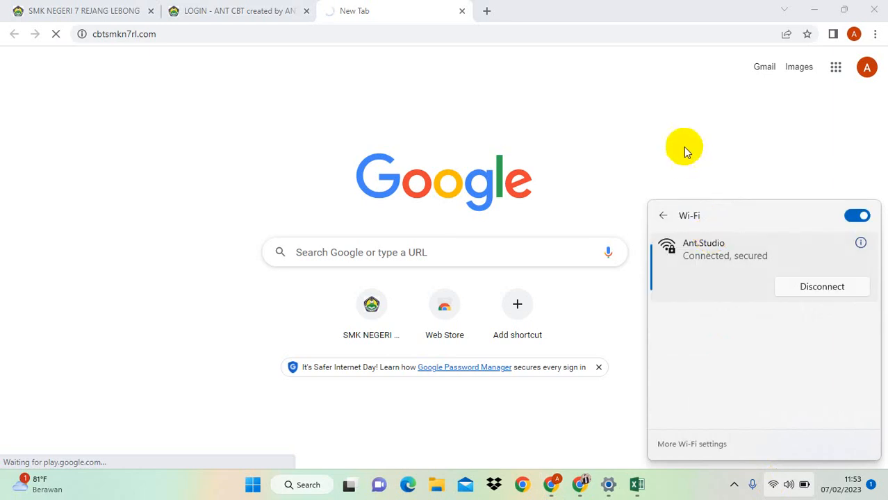
click(626, 130)
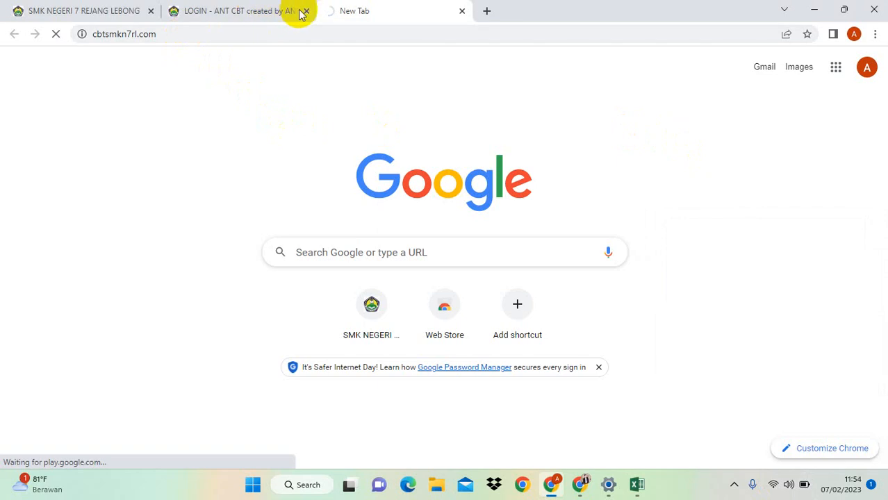
- Re-enter the address cbtsmkn7rl.com and load the CBT login page
click(244, 35)
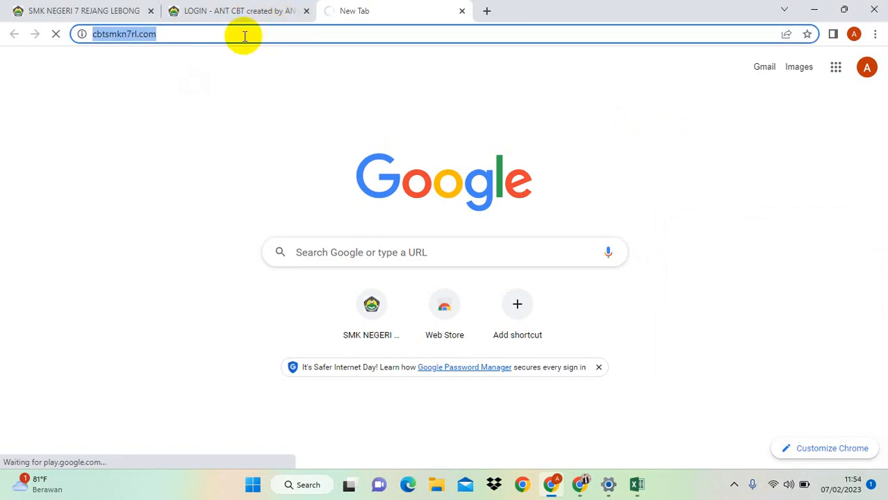
text(cbt)
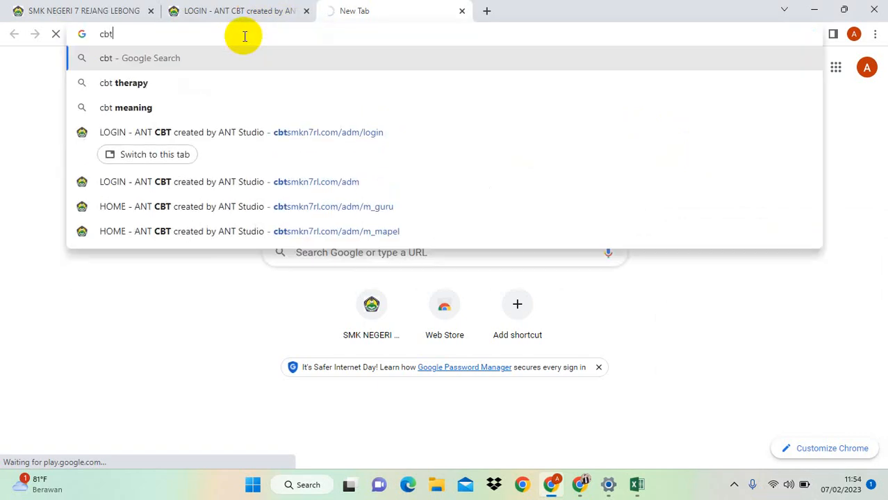
text(smkn7rl.)
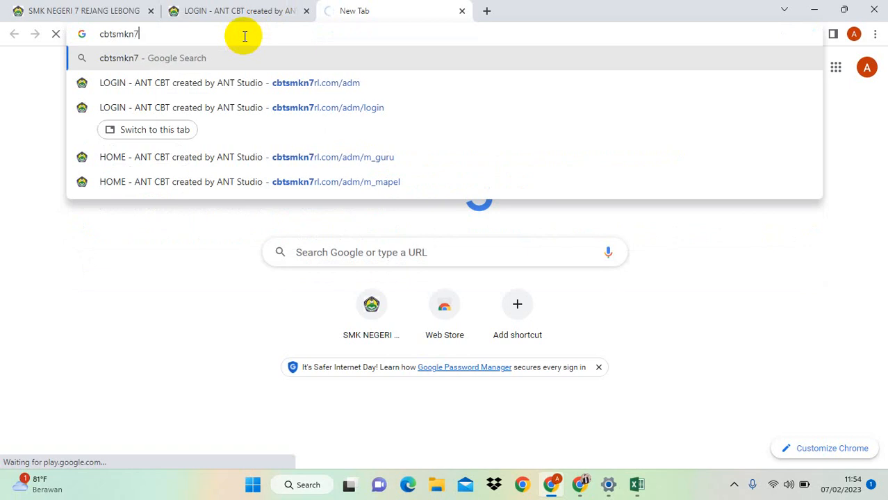
text(com)
key(Return)
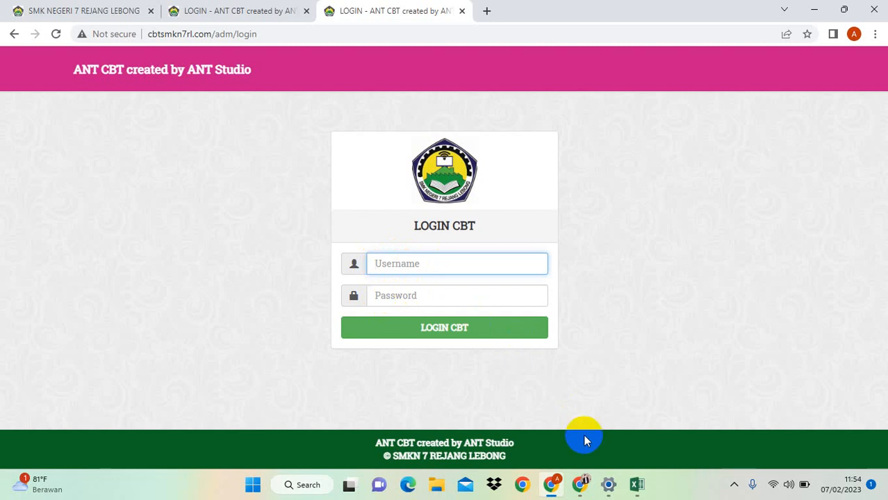
- Switch to the Chrome window already signed in to ANT CBT and open the Bank Soal page
click(582, 485)
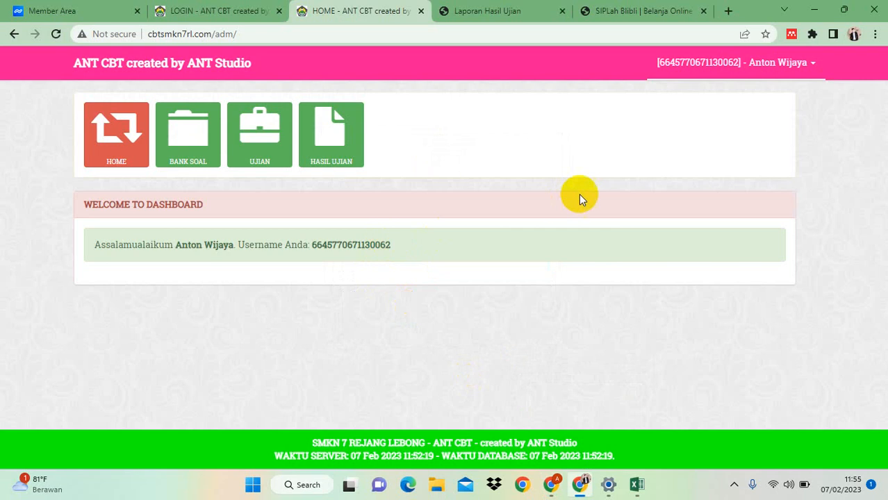
click(190, 134)
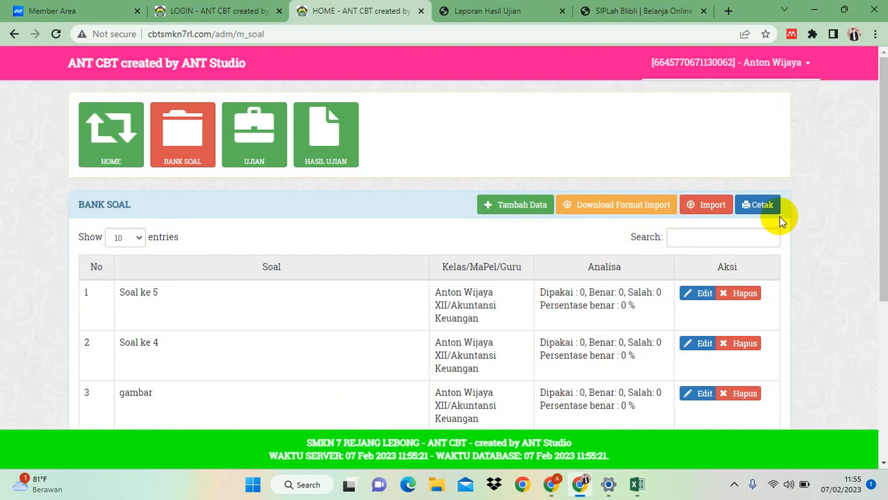
- Examine the list of questions in Bank Soal, including their class, subject and analysis columns
click(884, 198)
drag(883, 198, 861, 229)
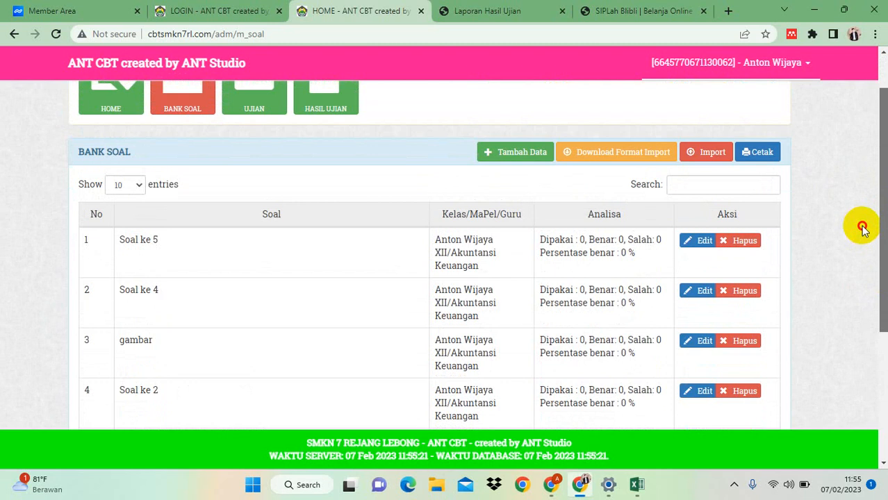
drag(861, 229, 858, 252)
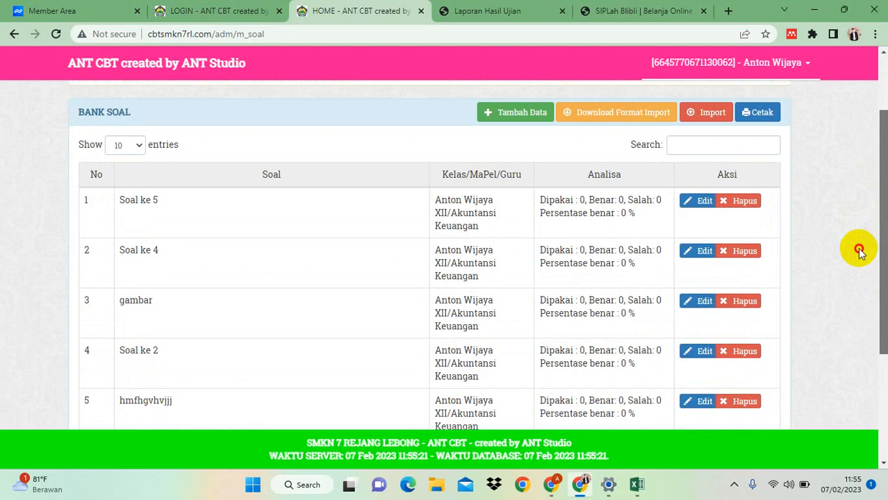
drag(859, 252, 748, 264)
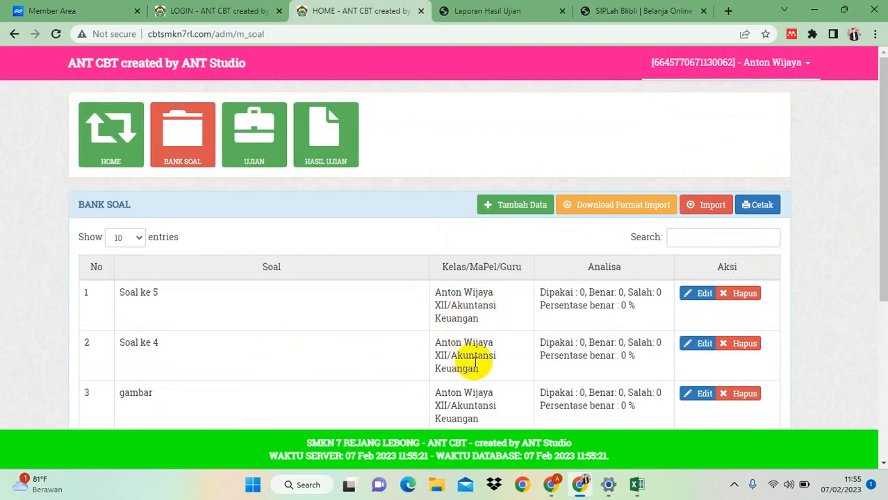
drag(879, 224, 863, 399)
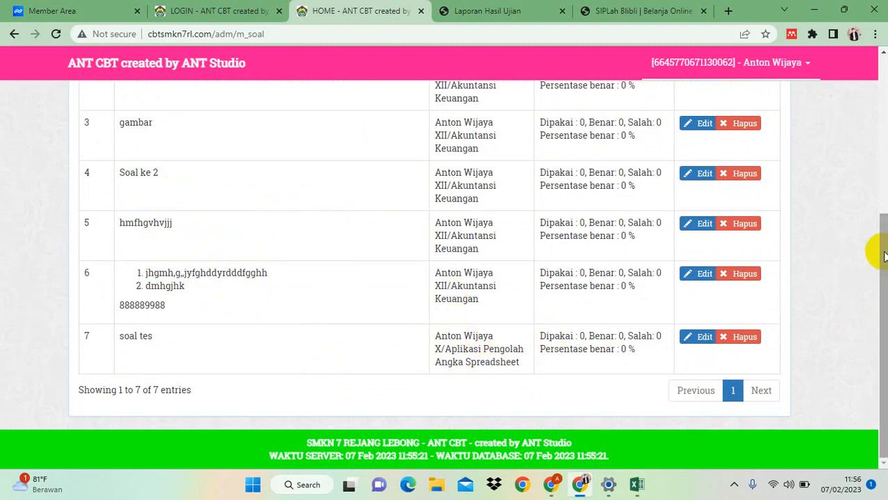
drag(883, 256, 879, 224)
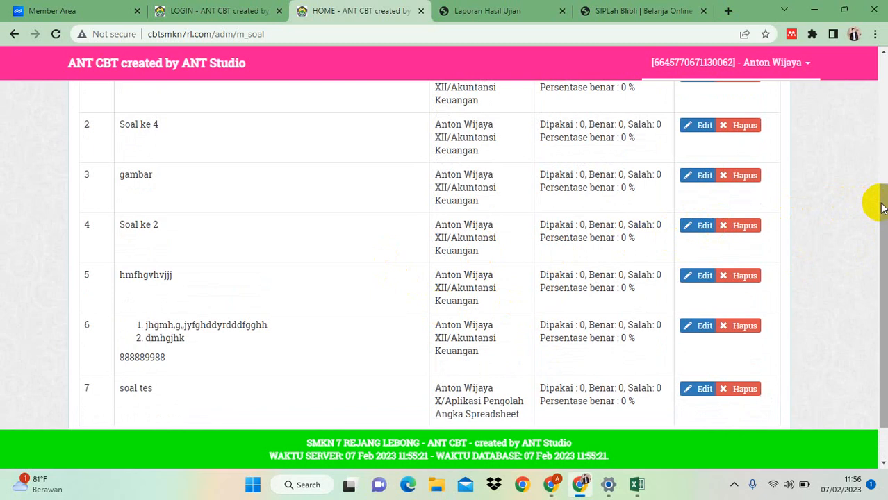
drag(881, 207, 876, 69)
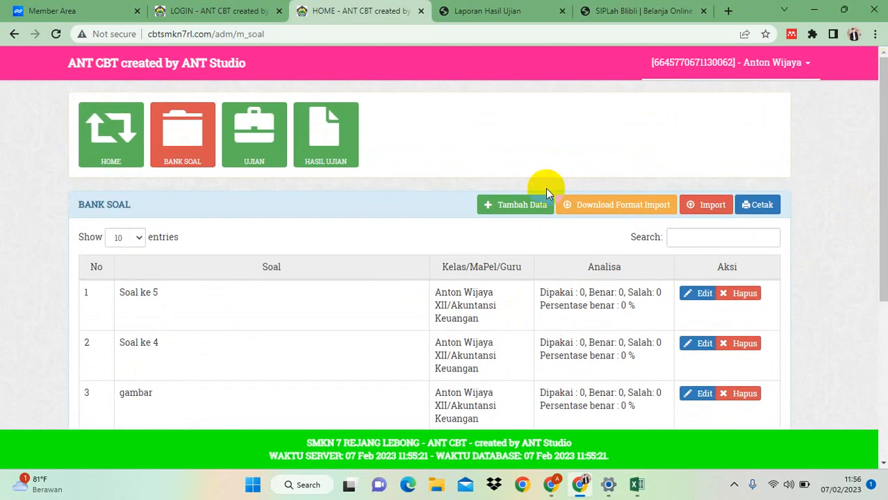
- Download the question import format and open the spreadsheet in Excel with editing enabled
click(653, 210)
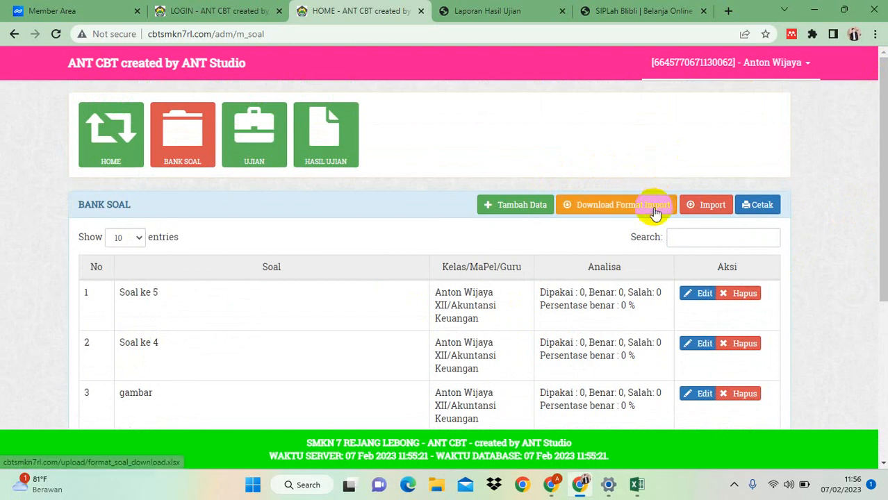
click(587, 202)
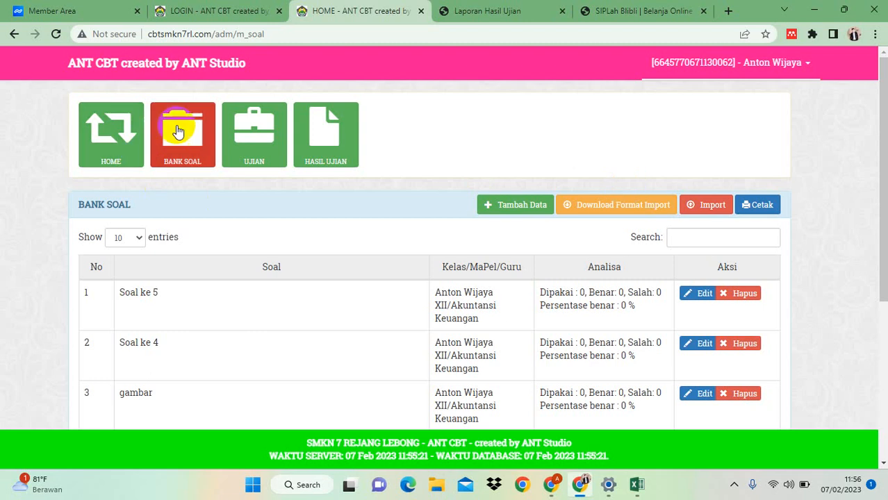
click(583, 210)
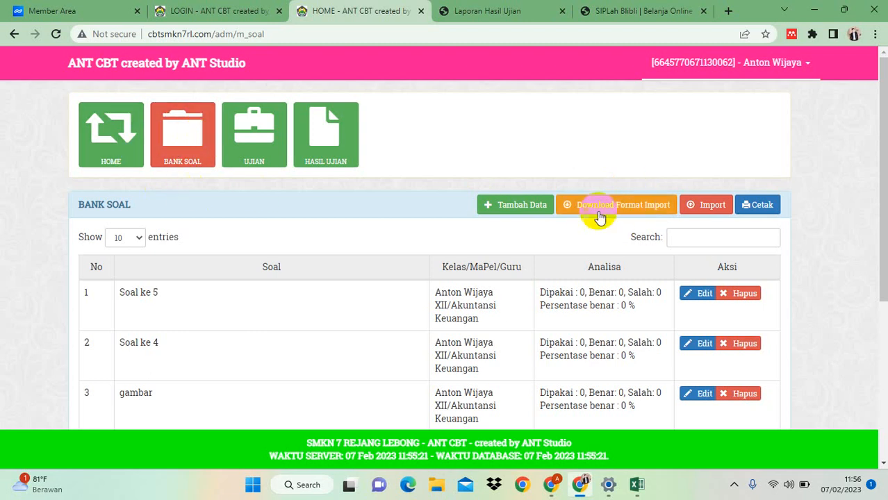
click(611, 212)
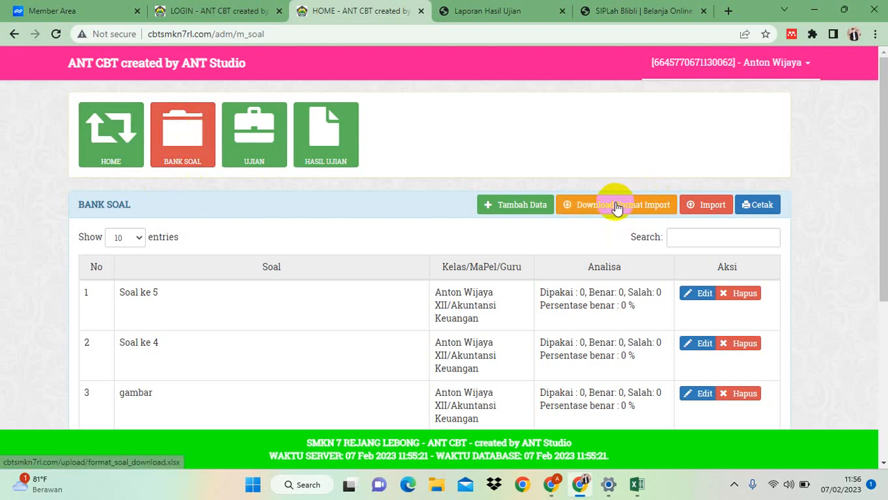
click(607, 205)
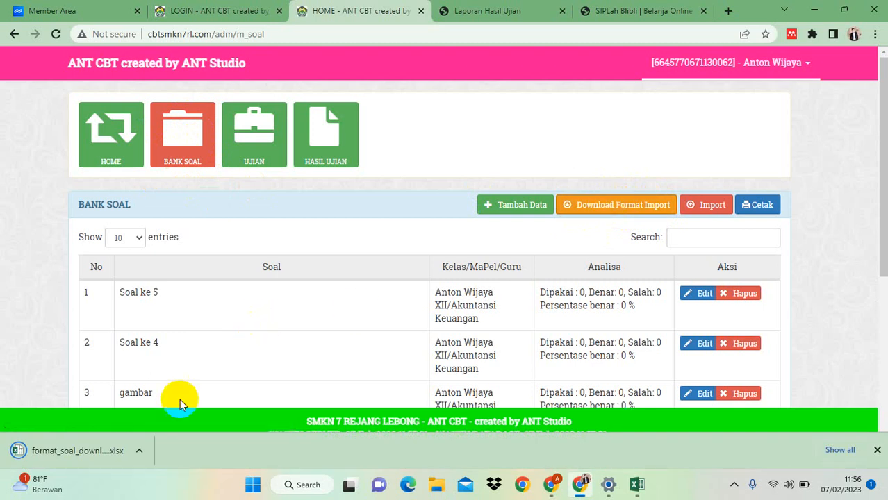
click(91, 451)
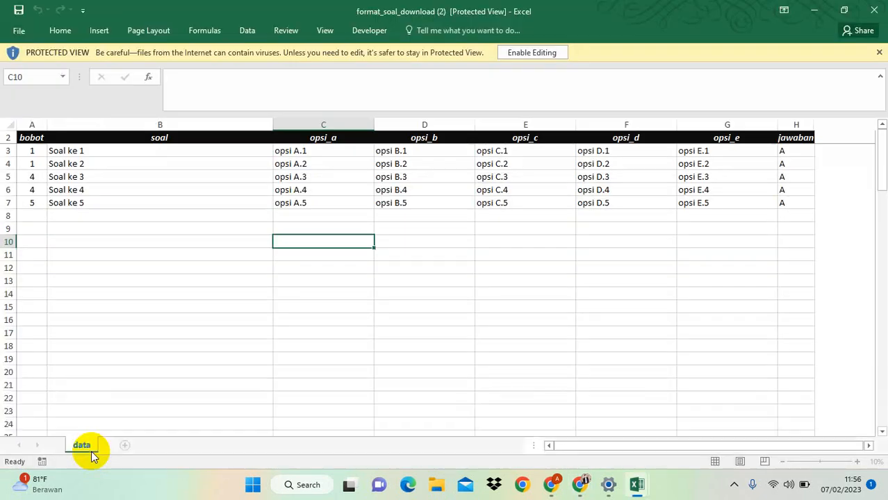
click(532, 54)
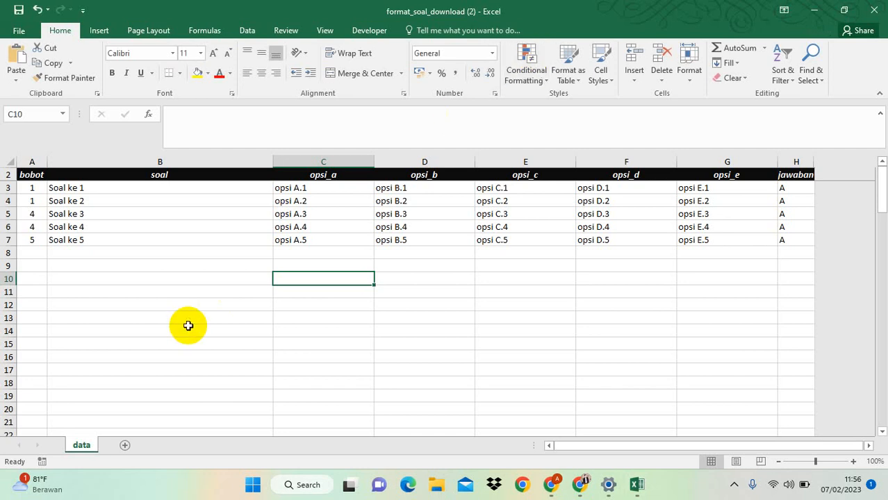
- In row 3, replace the question text with "akuntansi" and set its jawaban to C
click(119, 186)
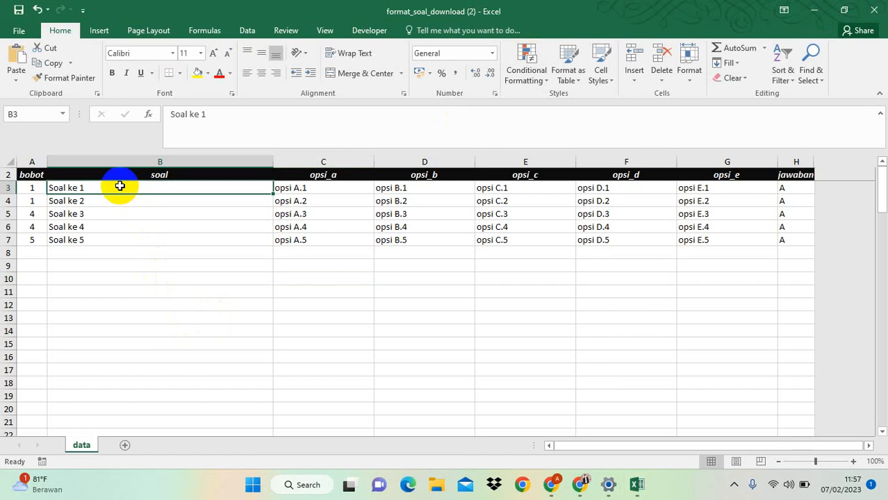
text(akun)
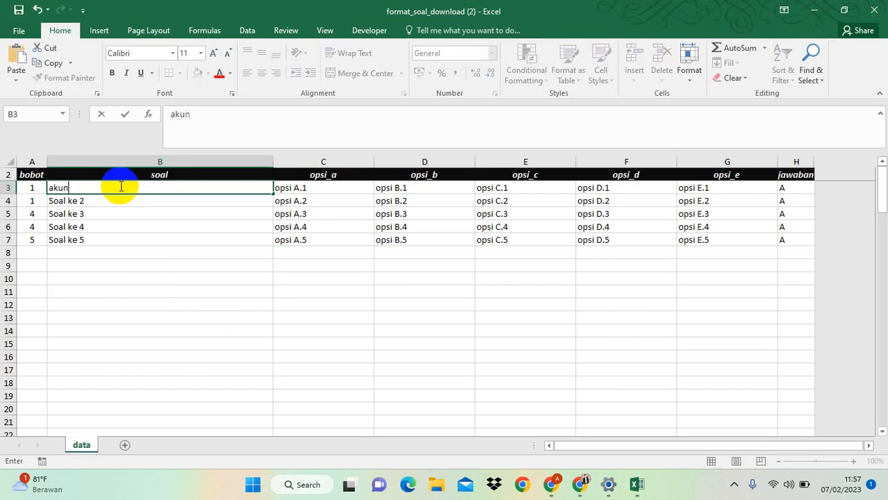
text(tansi)
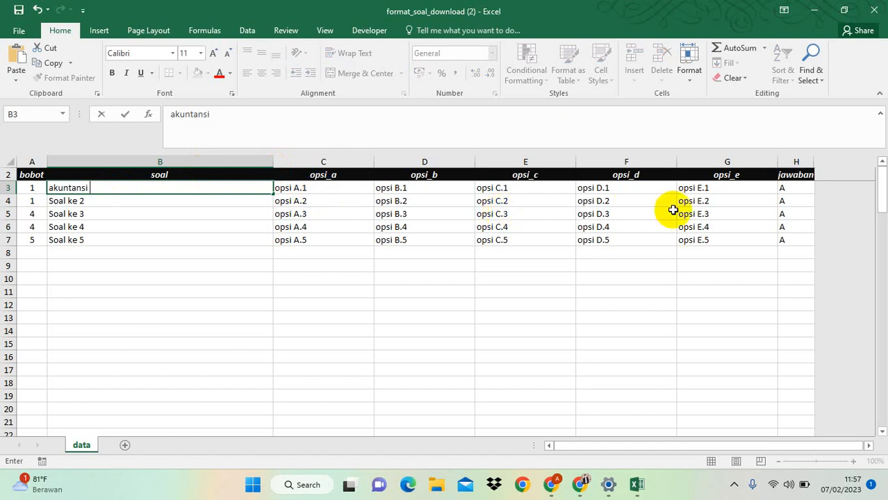
click(795, 189)
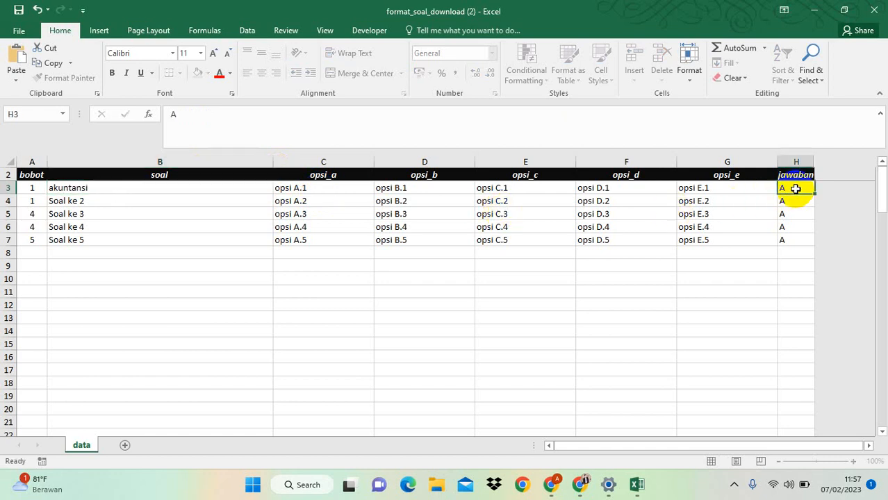
text(c)
key(BackSpace)
text(C)
click(763, 261)
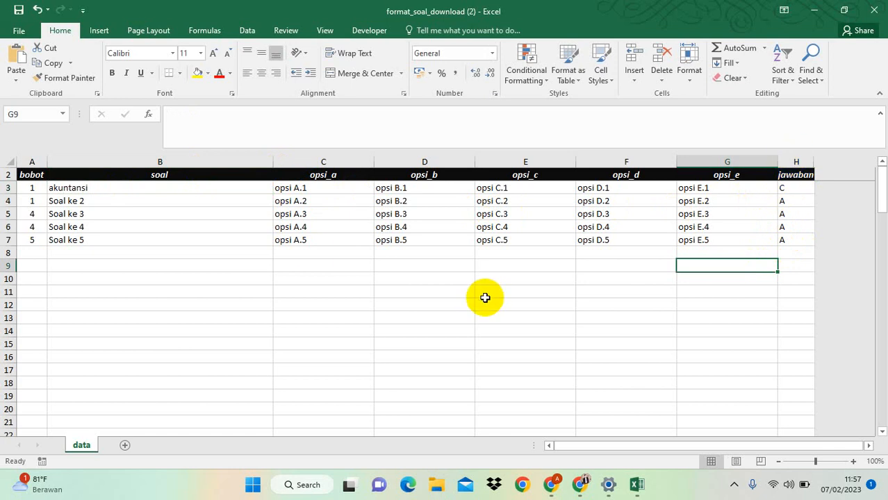
- Set the bobot of all five questions in rows 3 to 7 to 4
click(32, 187)
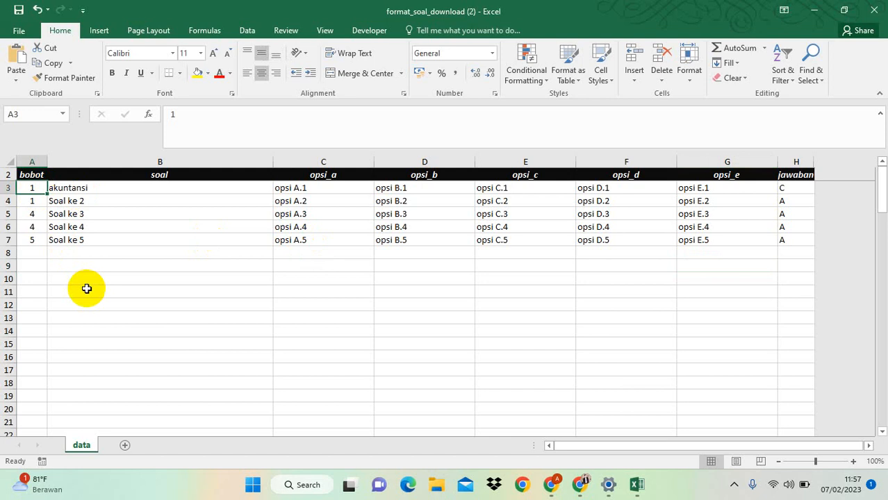
text(4)
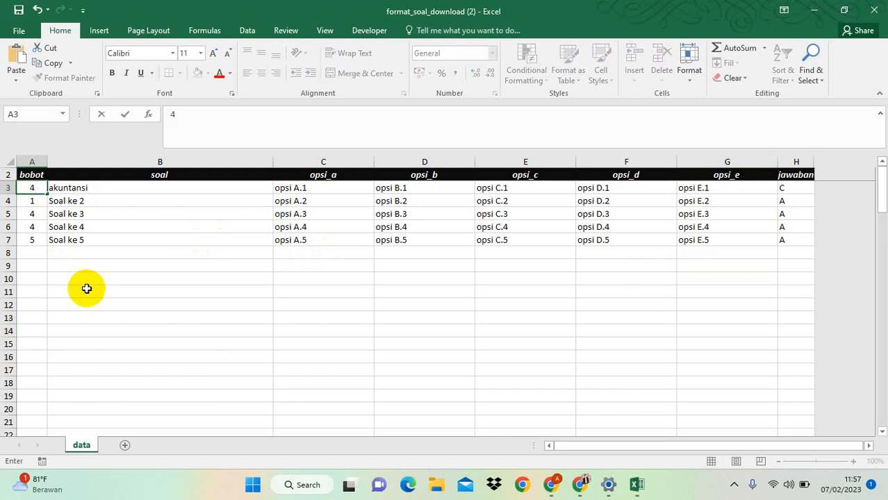
key(Return)
text(4)
key(Return)
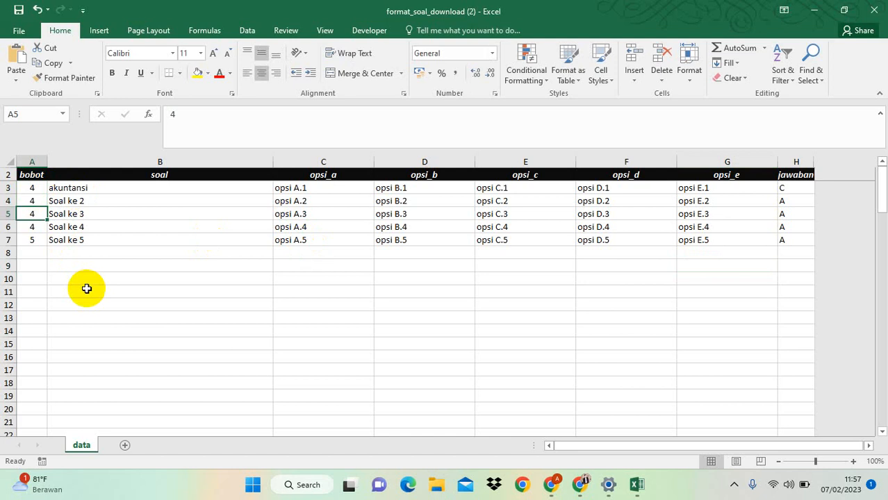
key(Return)
key(Return)
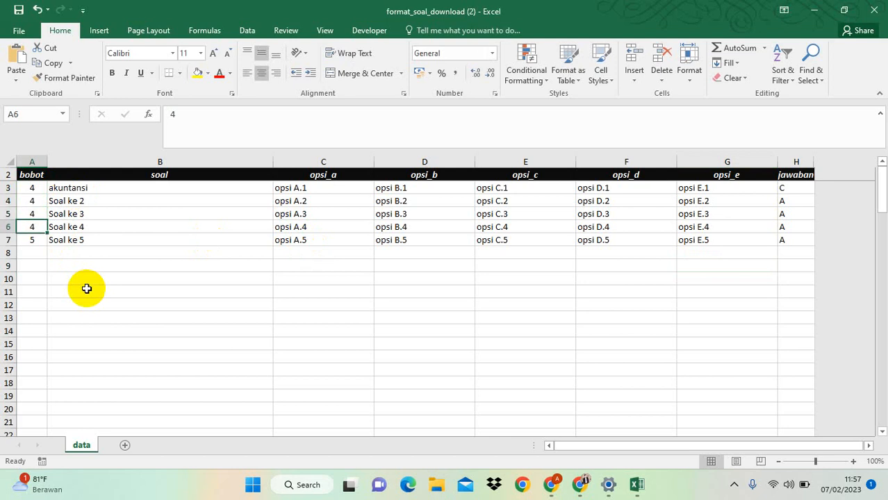
text(4)
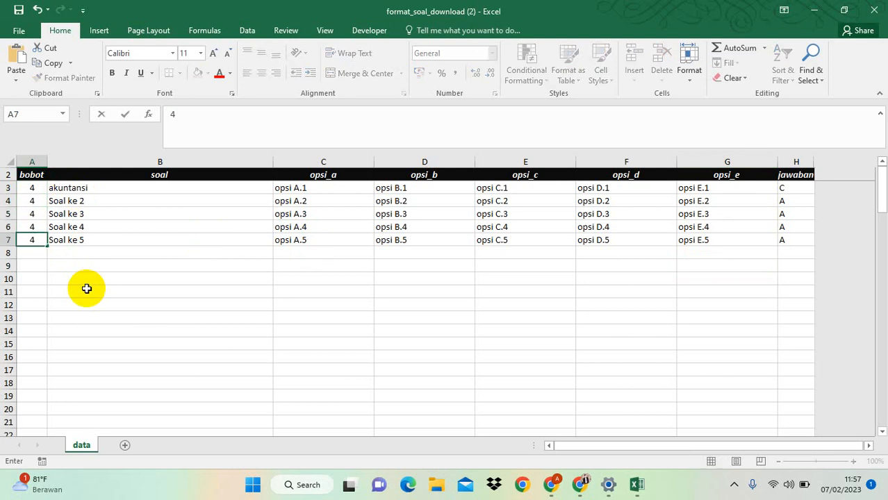
key(Return)
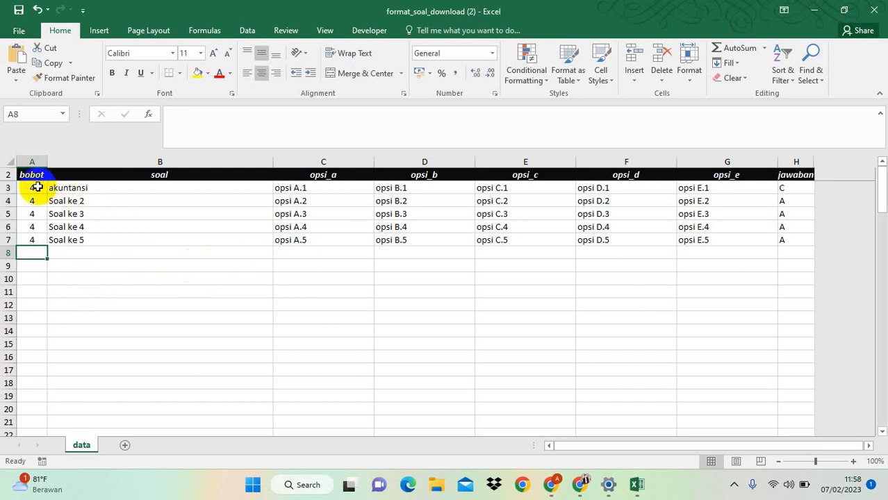
drag(32, 185, 653, 244)
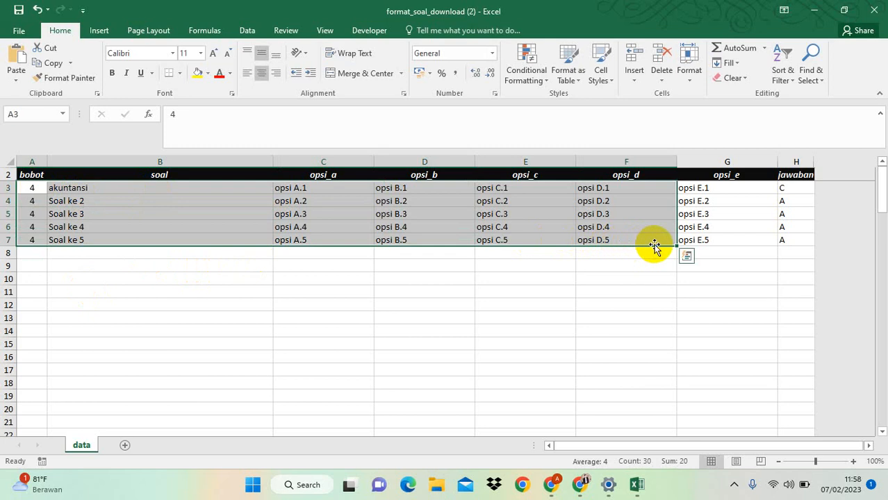
key(shift+Right)
key(shift+Right)
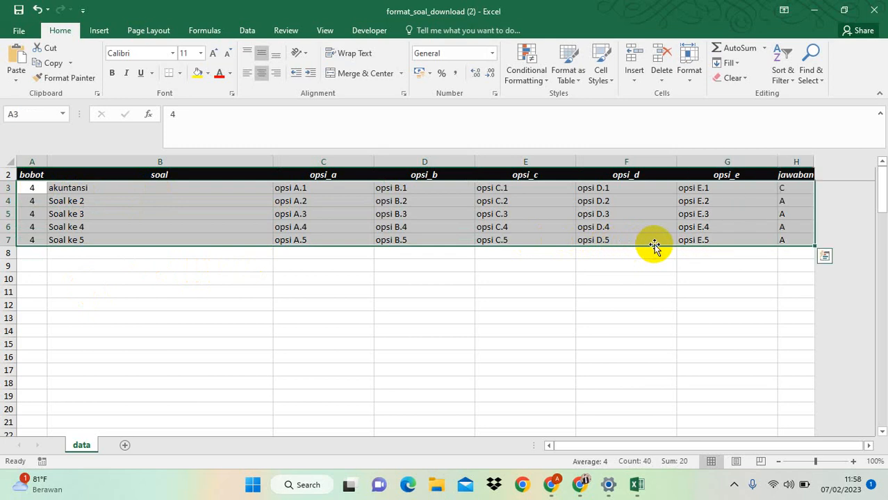
- Fill the question text "akuntansi" from row 3 down the soal column through row 7
click(232, 186)
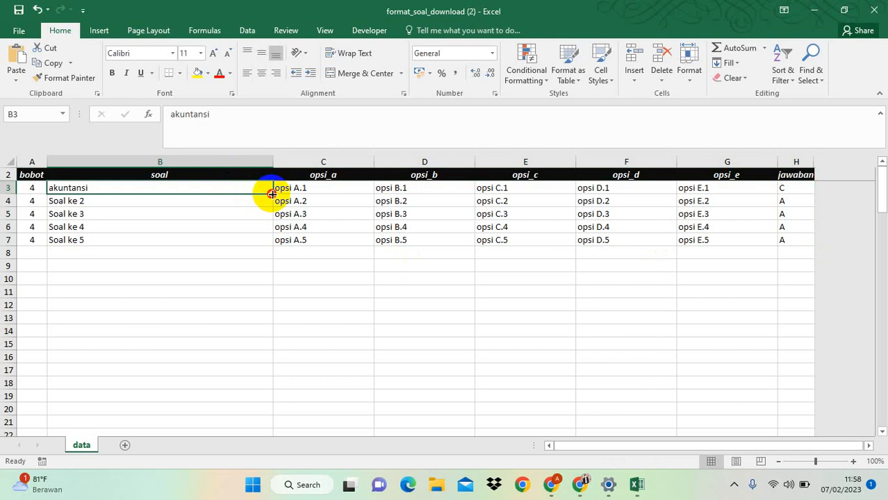
drag(272, 194, 265, 244)
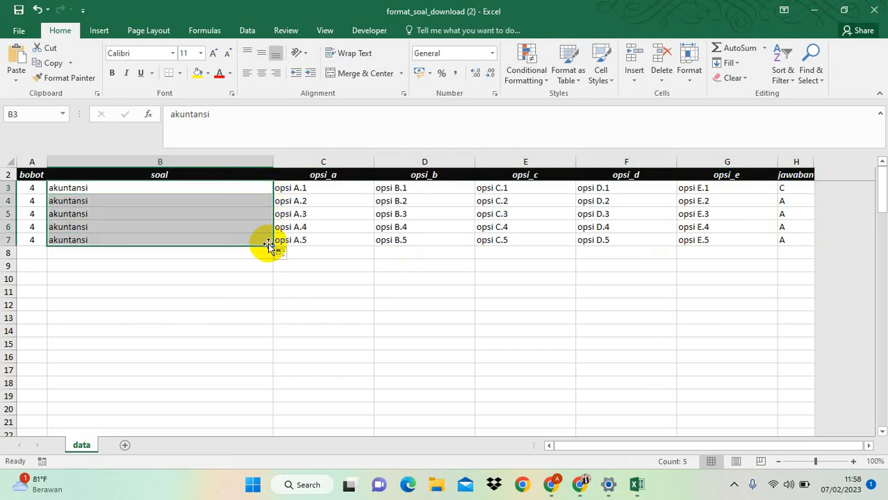
- Enter "akuntansi 1" and "akuntansi 2" in the soal cells of rows 3 and 4, and extend the series through row 7
click(189, 187)
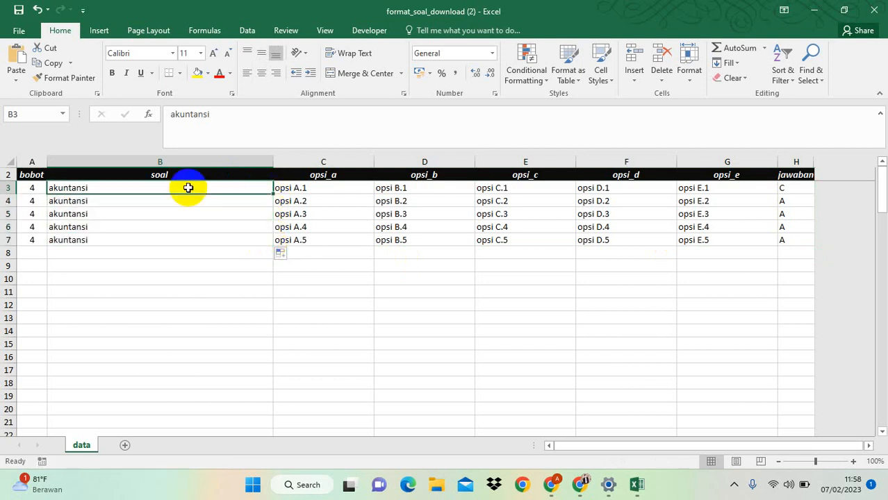
text(akuntansi)
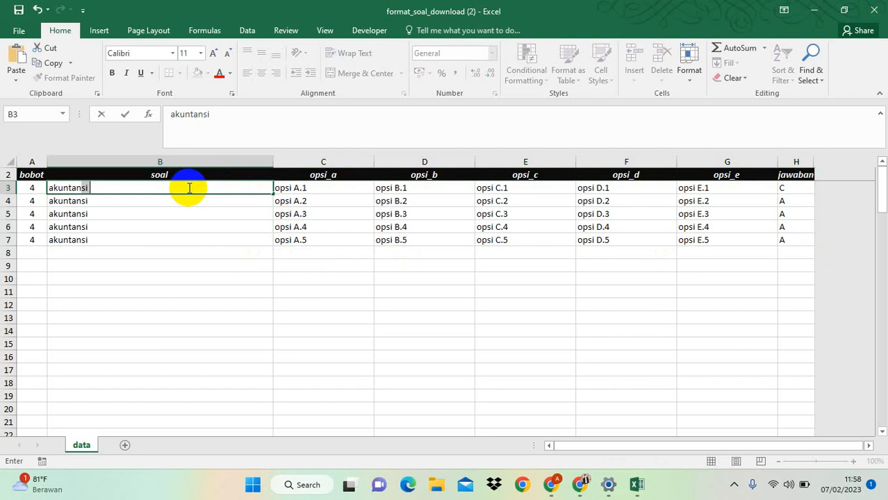
text( 1)
key(Return)
text(aku)
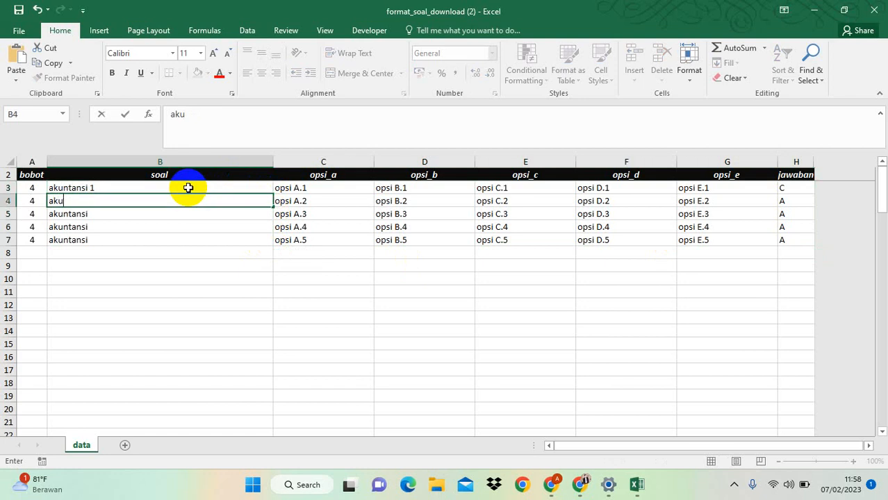
text(ntansi 2)
key(Return)
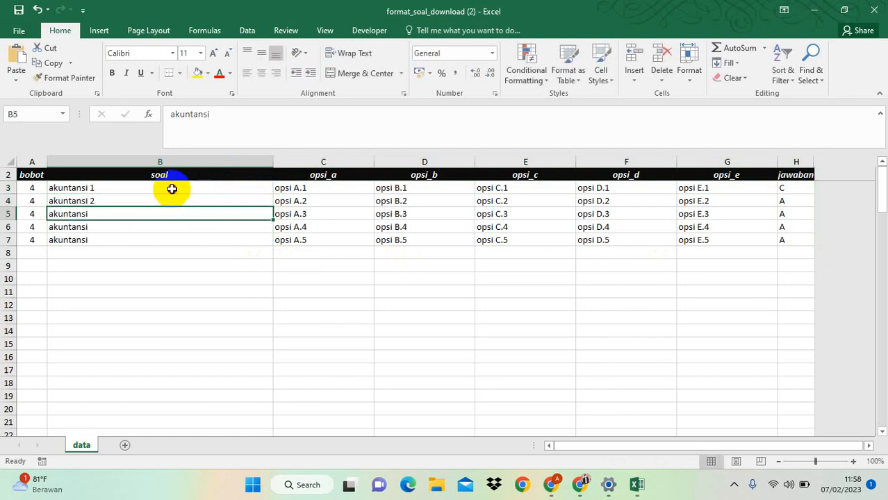
drag(170, 188, 201, 206)
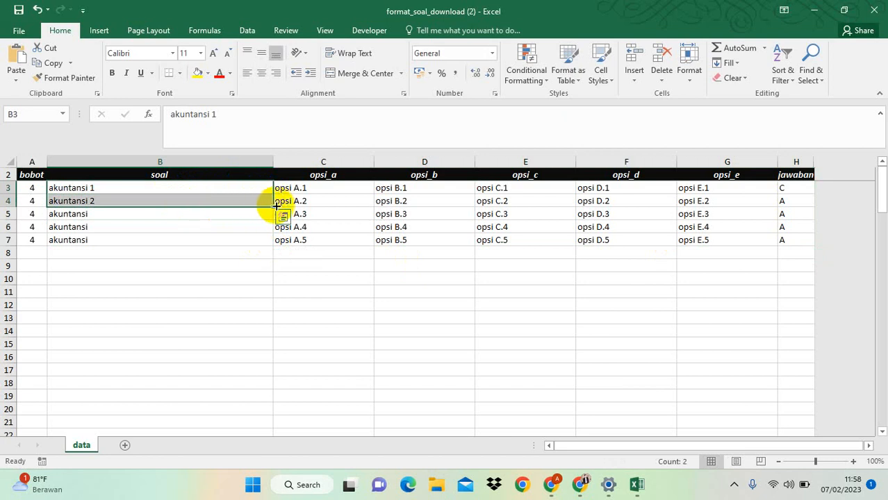
drag(276, 205, 265, 240)
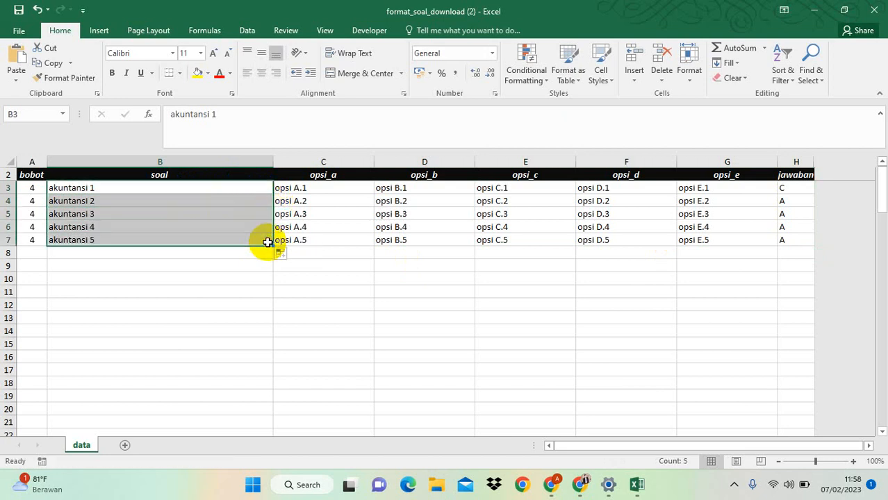
click(338, 326)
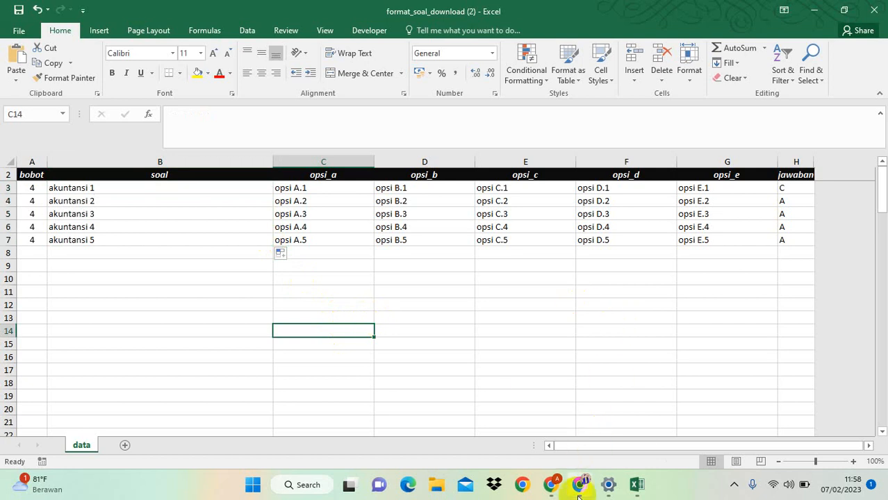
- Switch to Chrome, open the question import form from Bank Soal and select the teacher as Guru
click(580, 423)
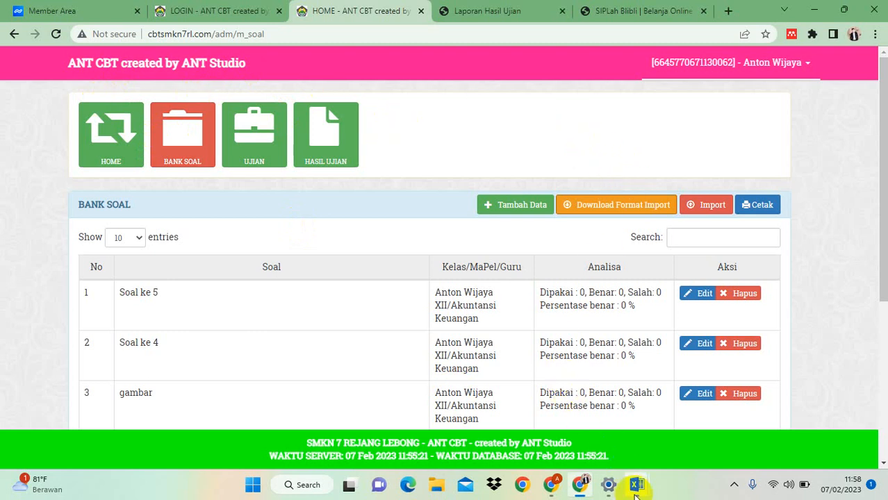
click(703, 205)
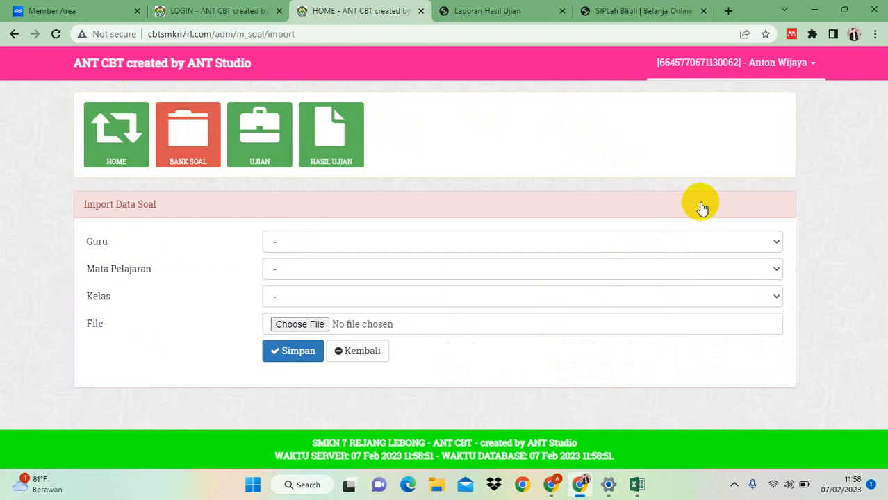
click(448, 241)
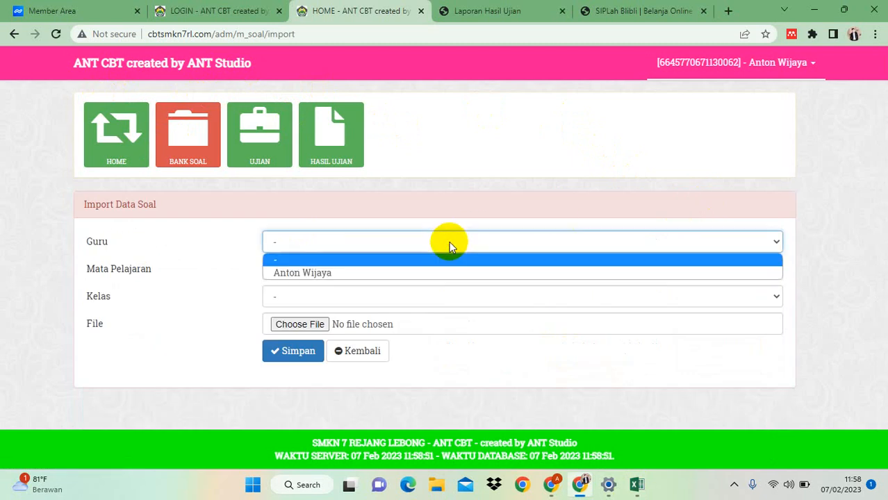
click(392, 272)
- Set Mata Pelajaran to Pratikum Akuntansi Perusahaan Jasa Dagang dan Manufaktur and Kelas to XI
click(379, 271)
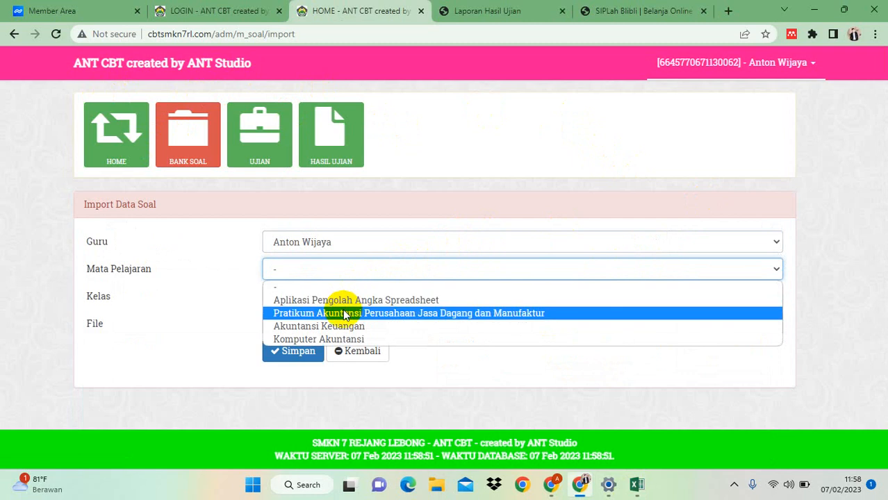
click(345, 313)
click(319, 299)
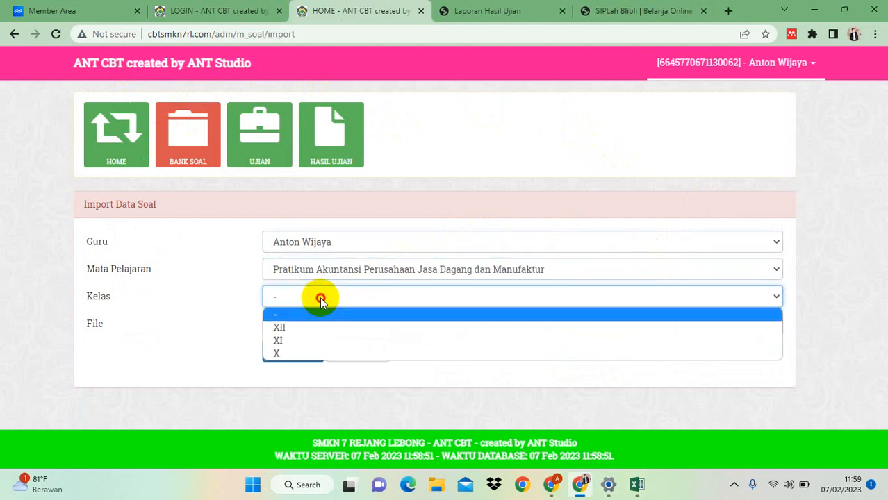
click(299, 340)
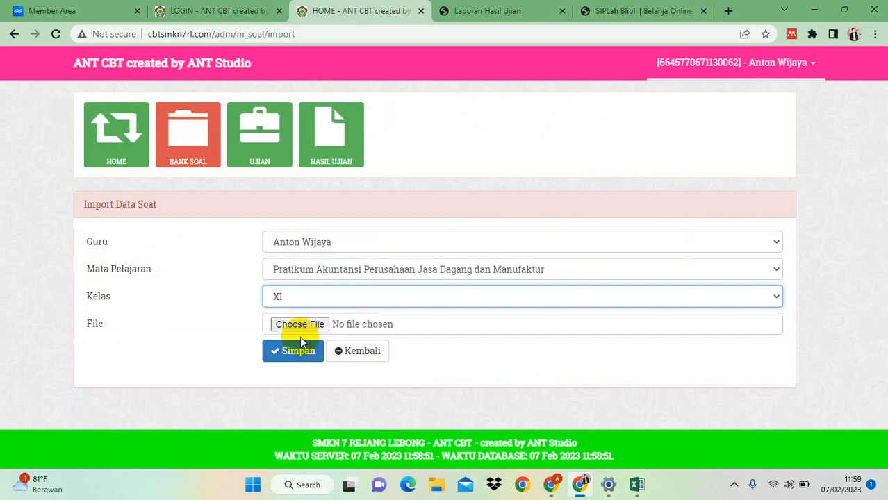
- Attach format_soal_download (2).xlsx from Downloads and save the question import
click(297, 326)
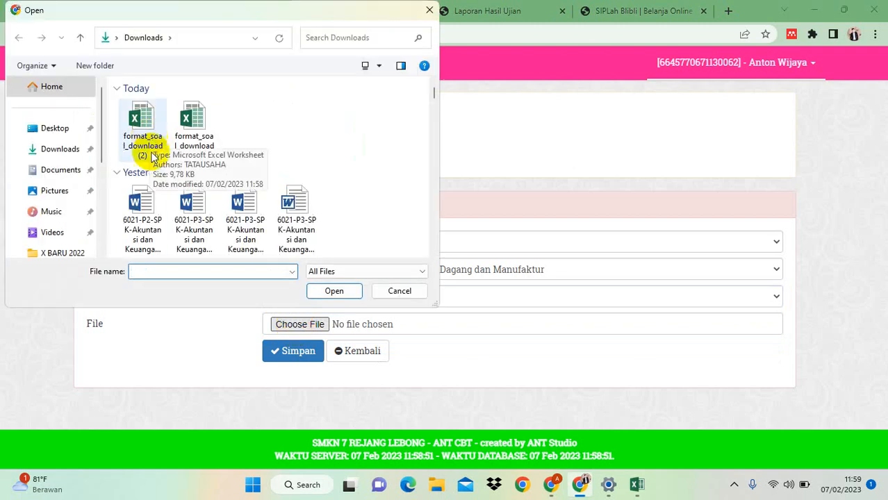
click(127, 143)
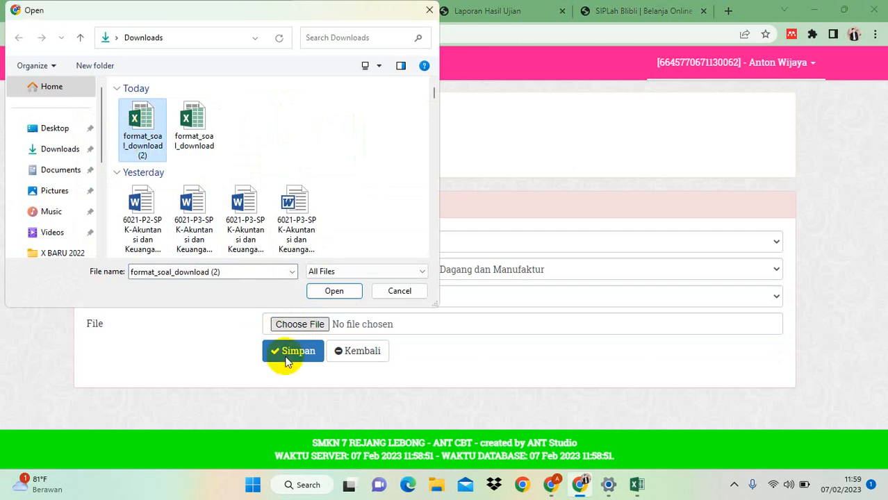
click(332, 291)
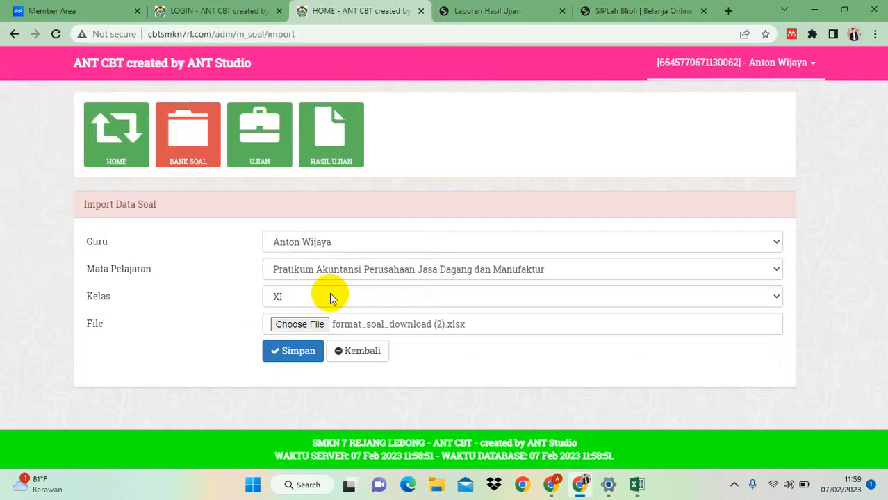
click(297, 353)
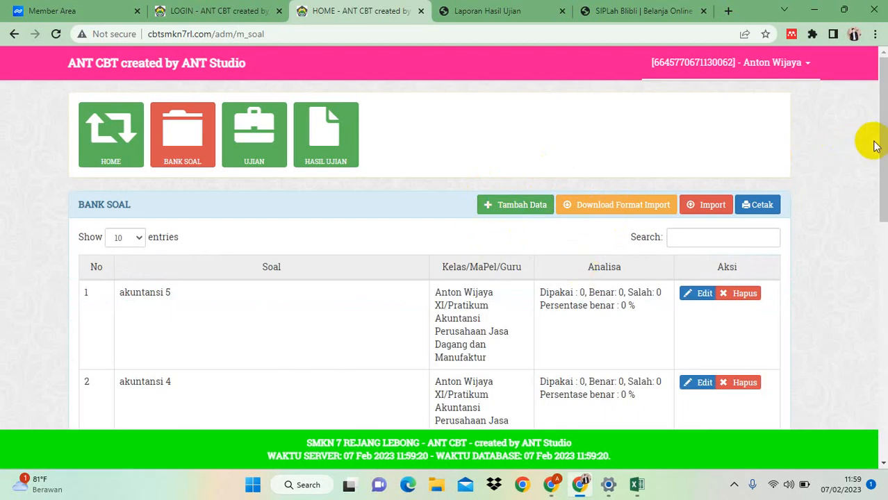
- Review the imported akuntansi questions in the Bank Soal list with their class and subject
drag(883, 159, 883, 188)
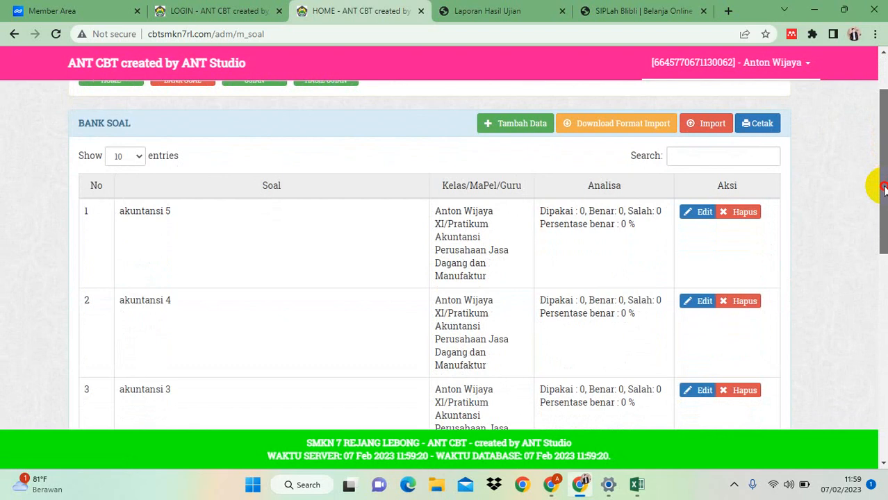
drag(884, 187, 883, 190)
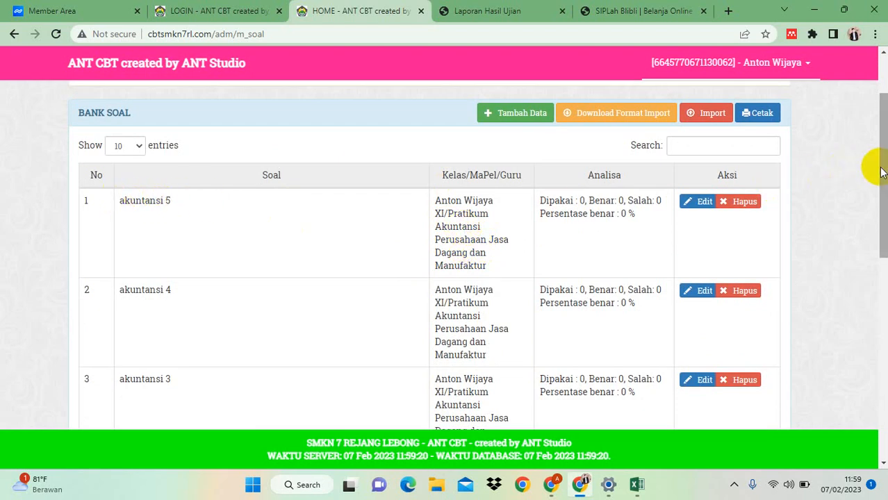
drag(876, 166, 873, 22)
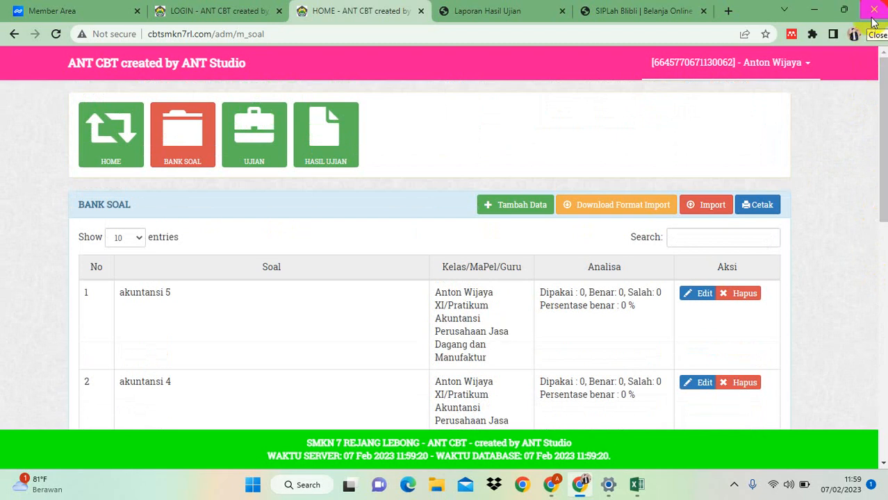
- Start a new exam in the Ujian section and name it Akuntansi perusahaan dagang
click(257, 140)
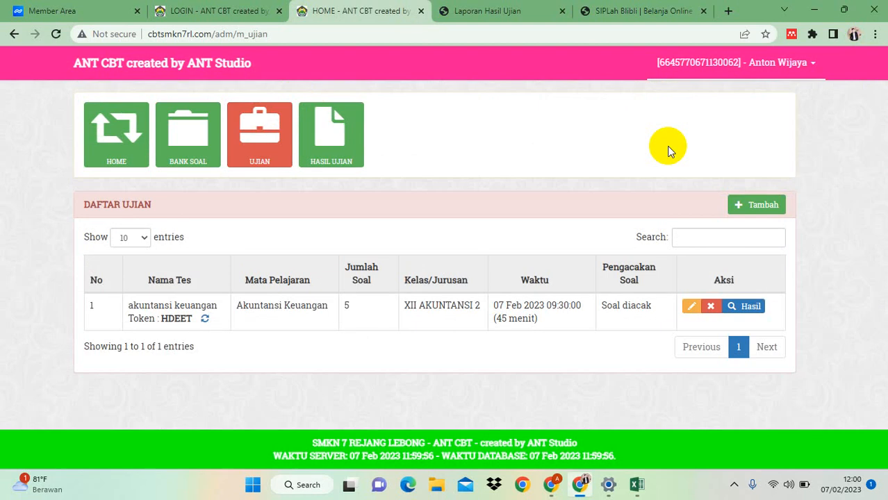
click(756, 205)
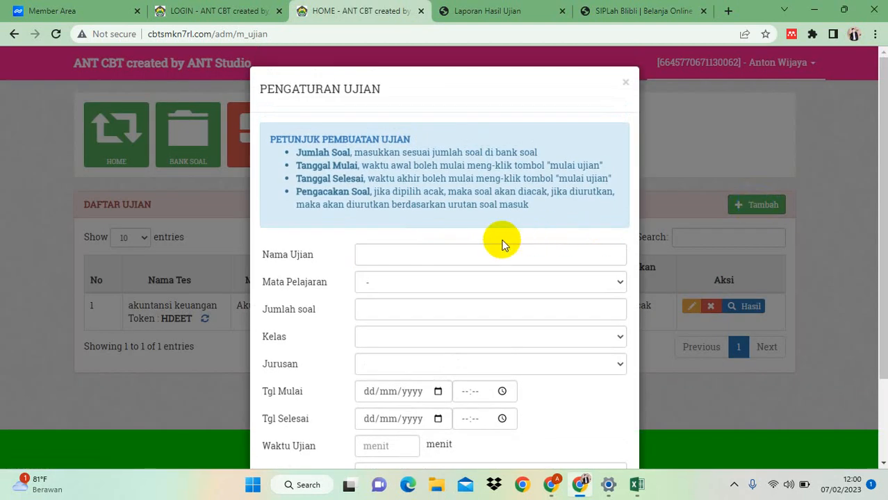
click(477, 255)
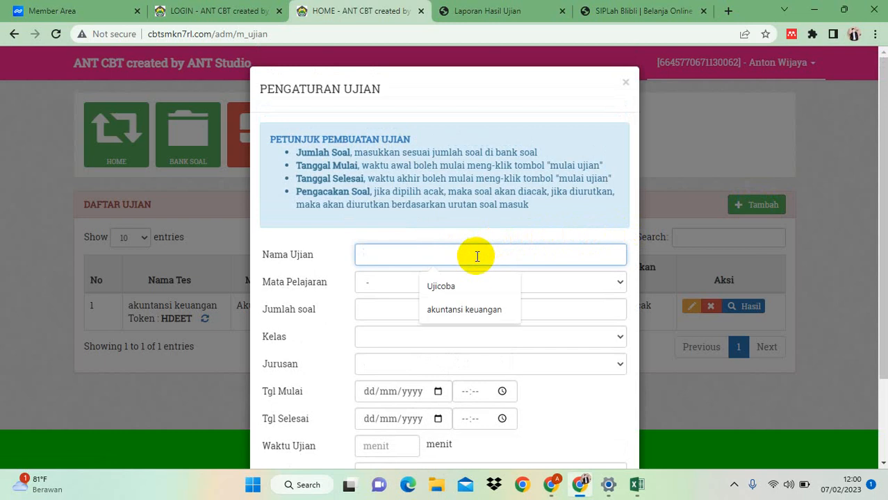
text(Akunta)
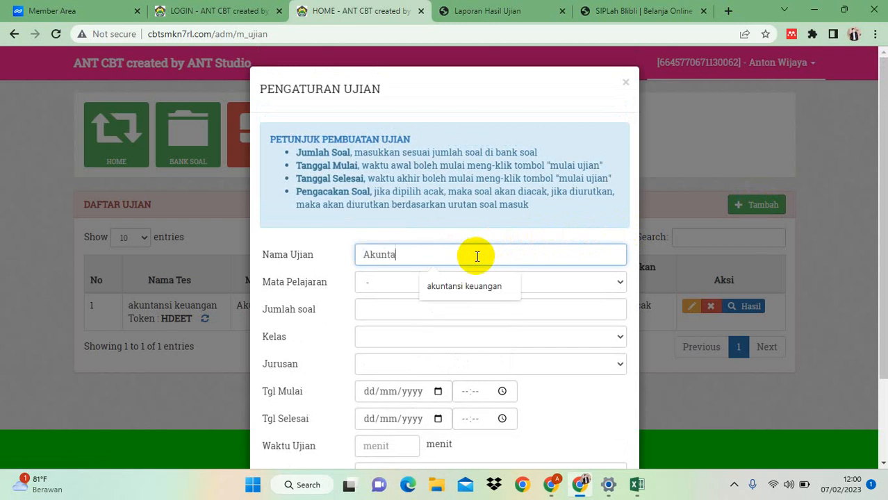
text(nsi pe)
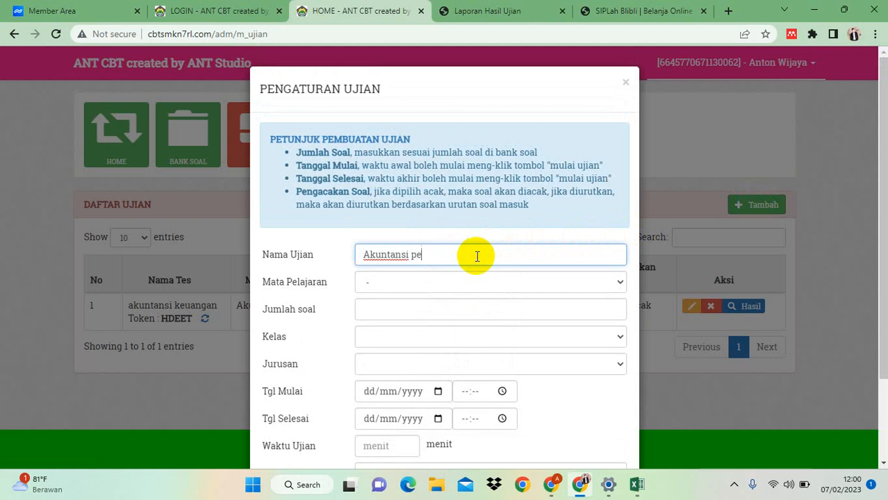
text(rusahaan dagang)
- Set the exam's Mata Pelajaran to Pratikum Akuntansi Perusahaan Jasa Dagang dan Manufaktur and Jumlah soal to 25
click(456, 285)
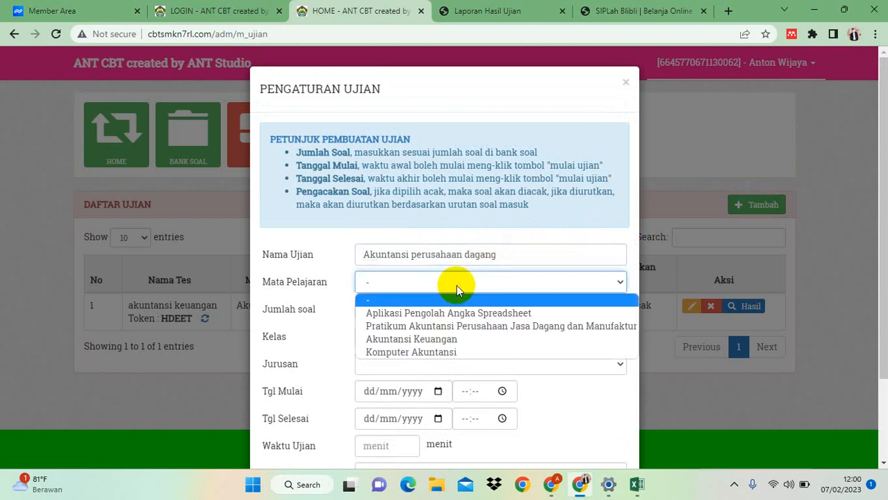
click(452, 325)
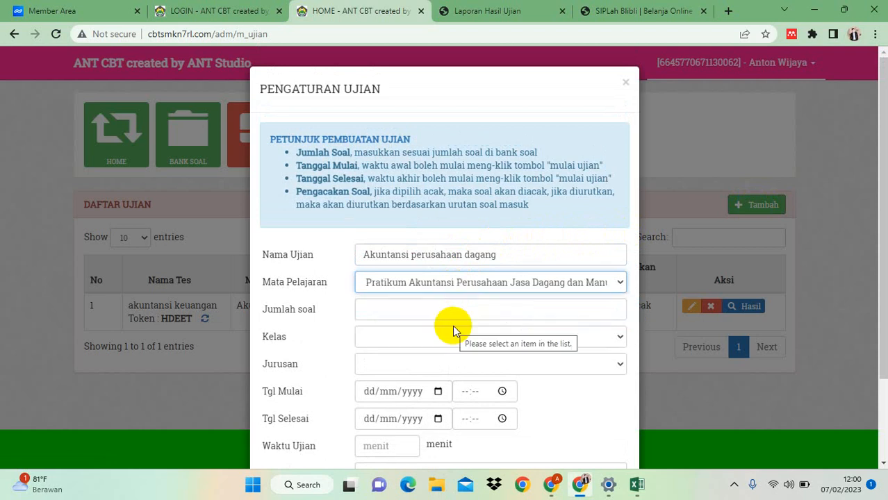
click(432, 317)
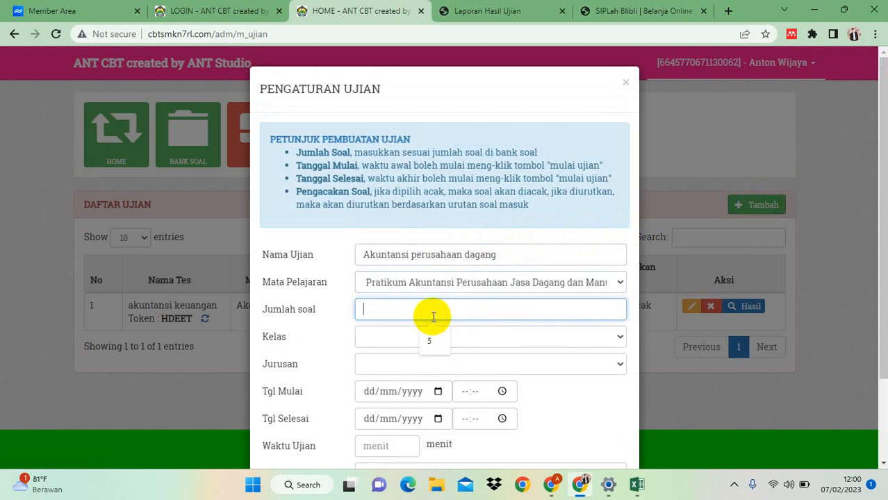
text(25)
- Set the exam's Kelas to XI and Jurusan to AKUNTANSI 1
click(423, 334)
click(392, 367)
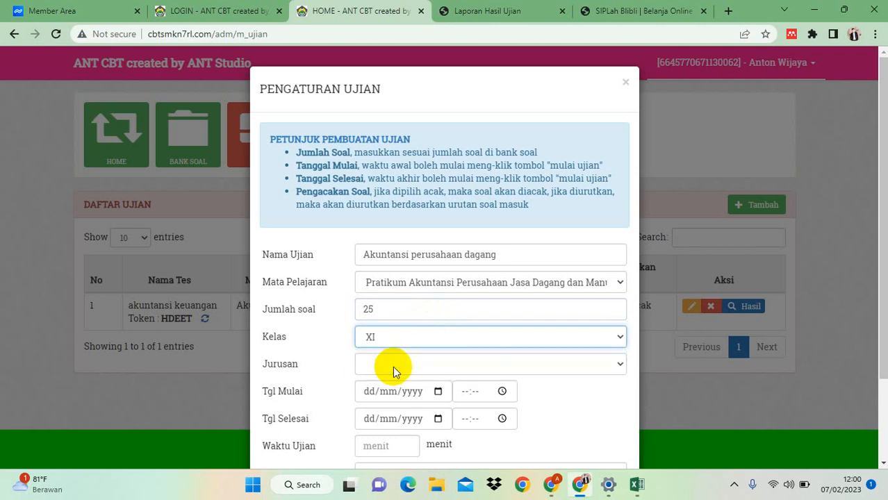
click(393, 366)
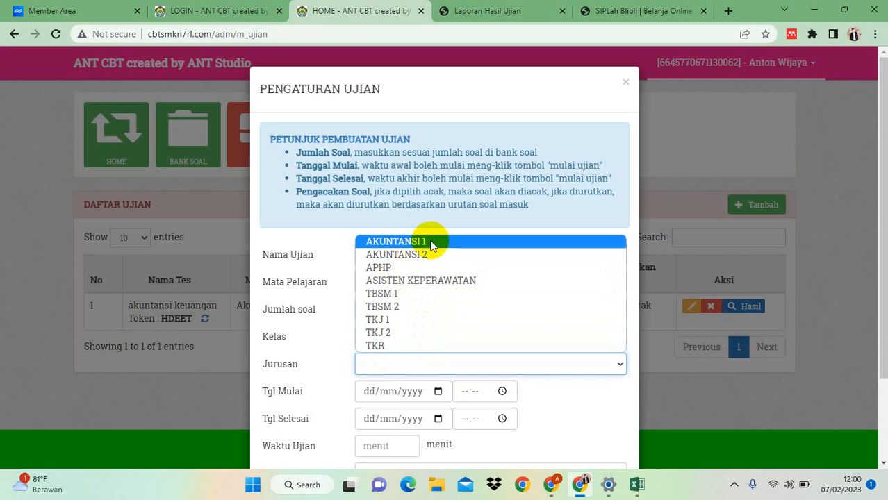
click(395, 242)
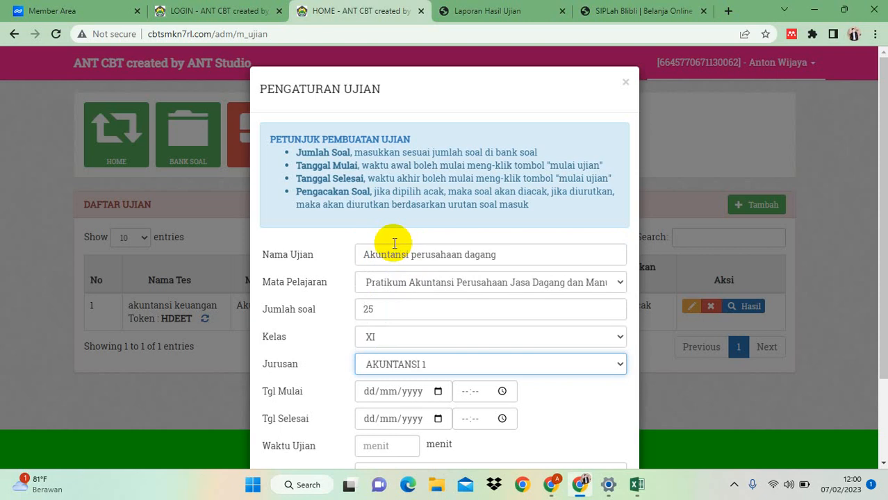
- Set Tgl Mulai to 08/02/2023 at 09:05
click(438, 393)
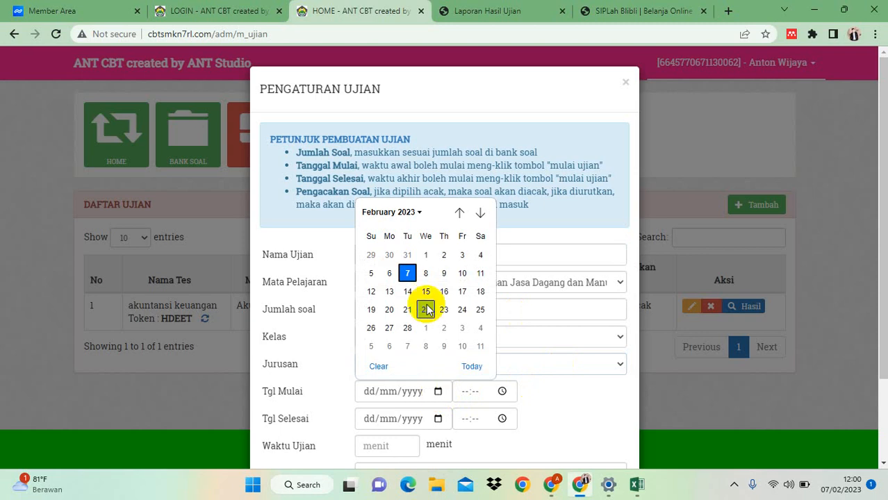
key(Escape)
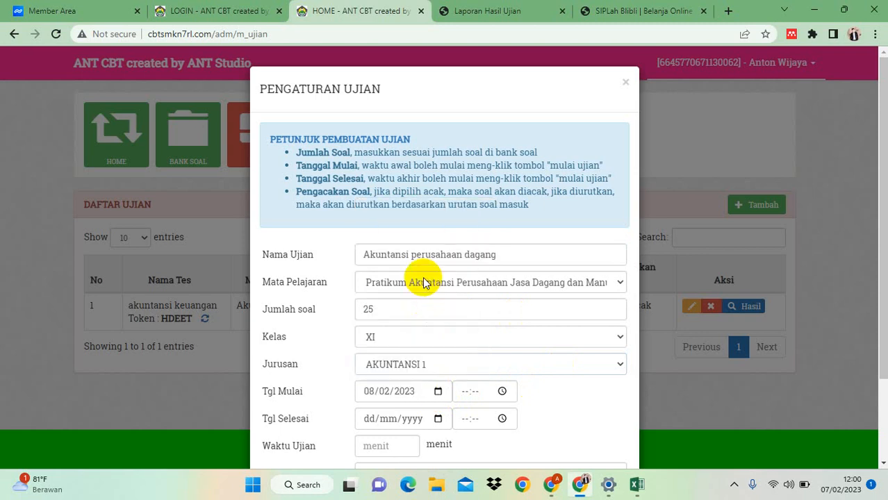
click(502, 391)
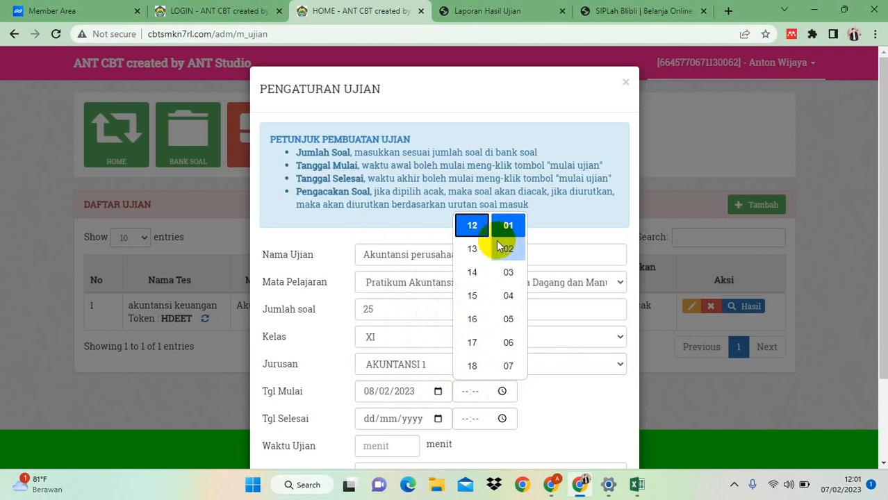
scroll(480, 240, up, 4)
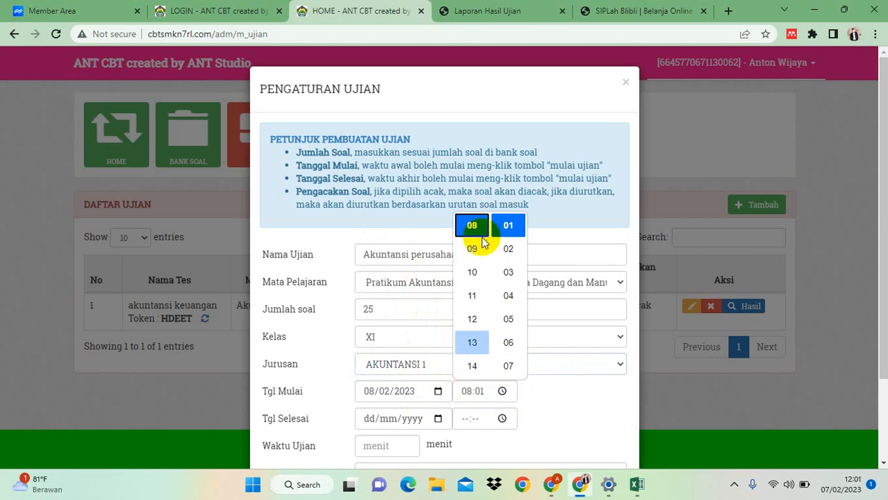
click(474, 249)
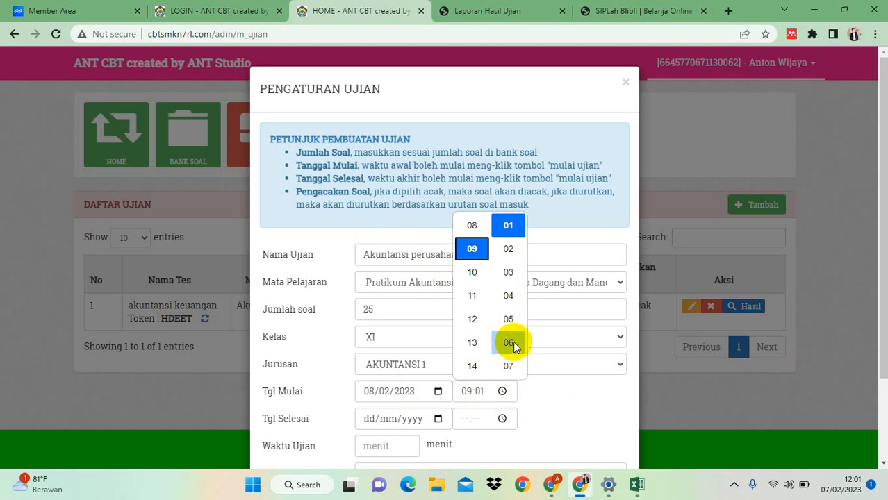
click(512, 319)
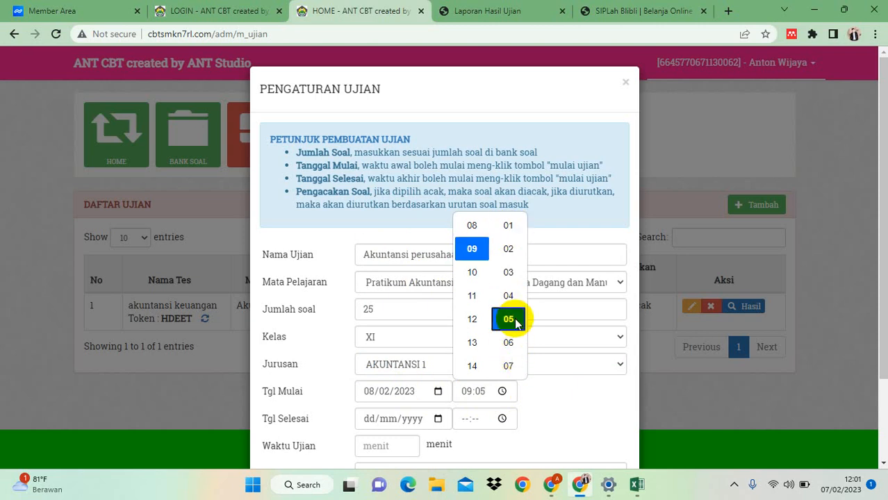
- Set Tgl Selesai to 14/02/2023 at 18:07
click(438, 418)
click(437, 418)
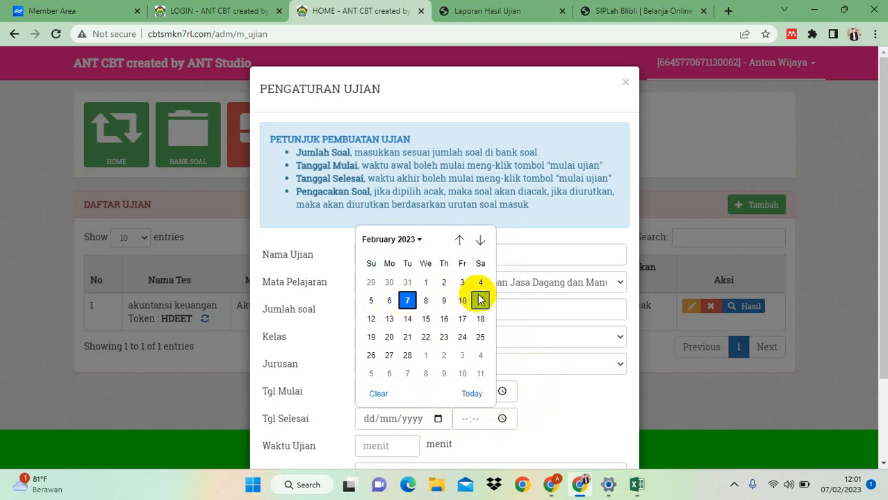
click(408, 316)
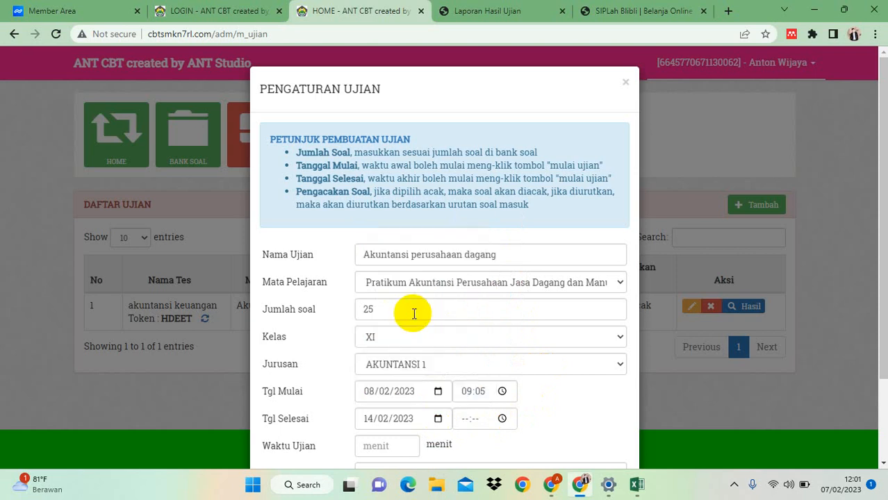
click(501, 418)
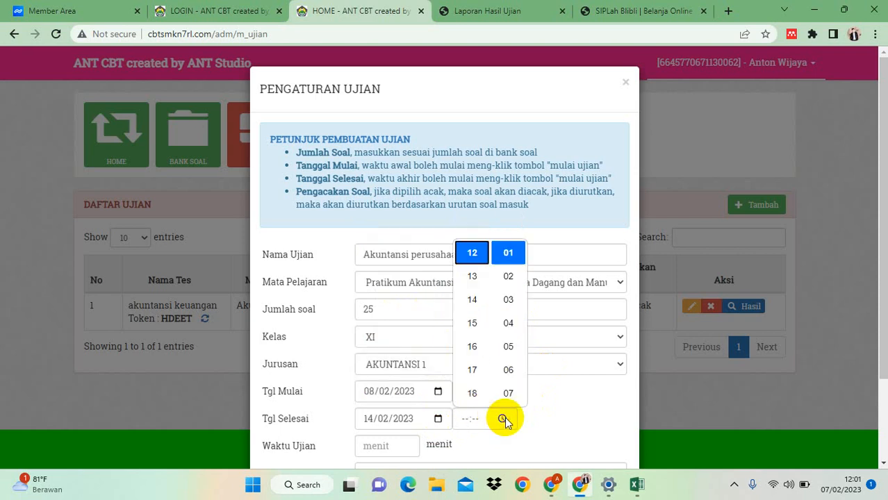
click(466, 393)
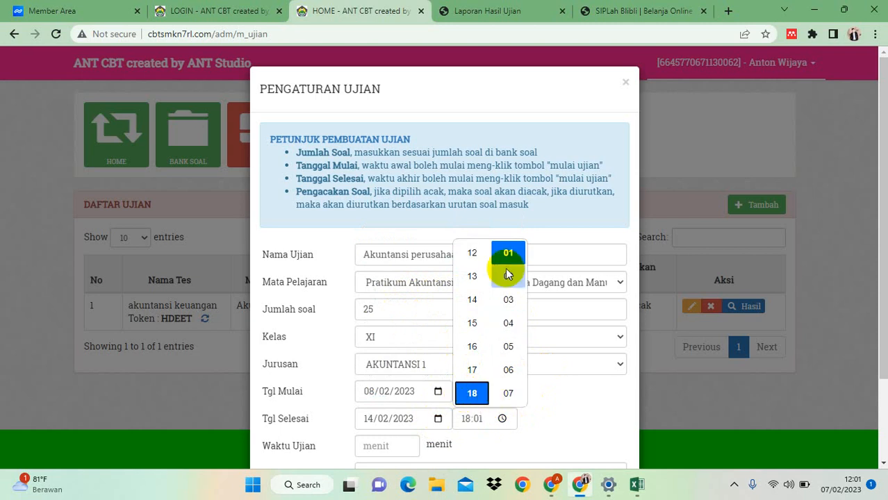
click(509, 393)
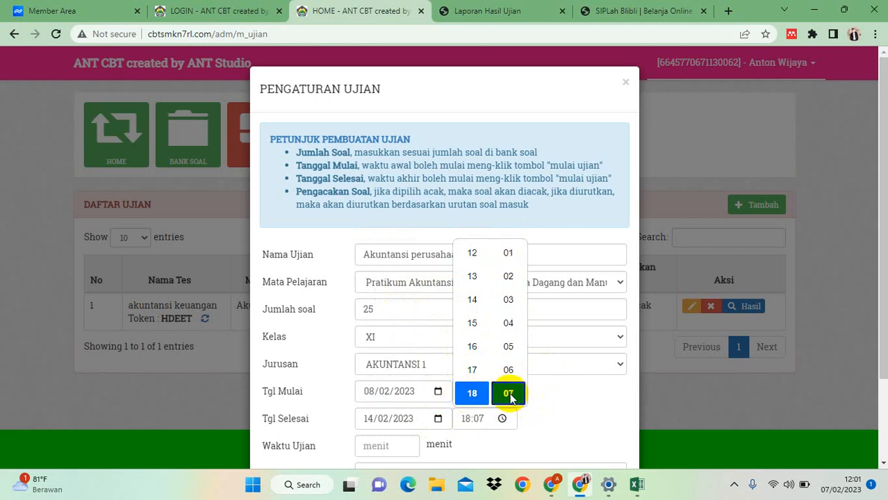
click(581, 409)
- Set Waktu Ujian to 45 menit and Acak Soal to Soal Diacak
drag(882, 301, 884, 381)
click(392, 342)
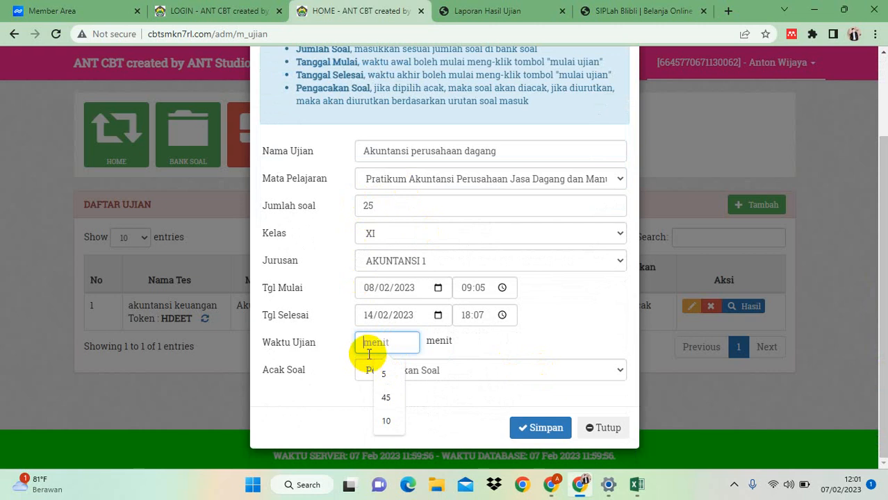
text(45)
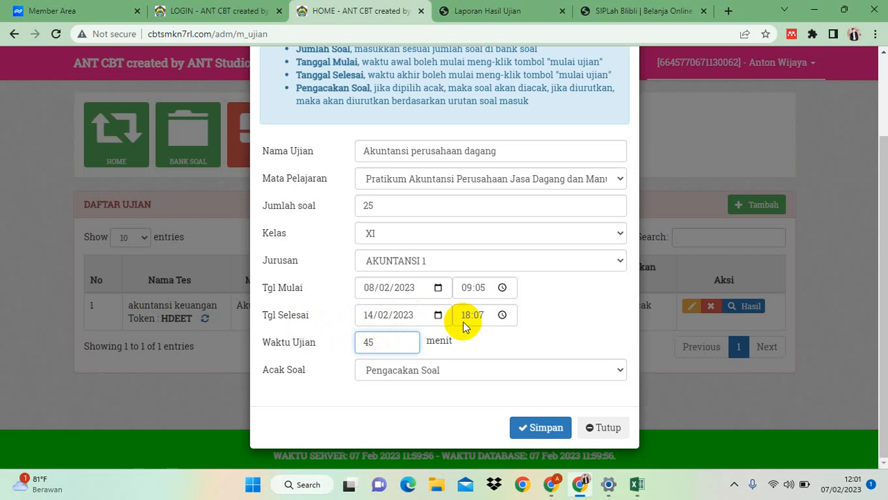
click(398, 370)
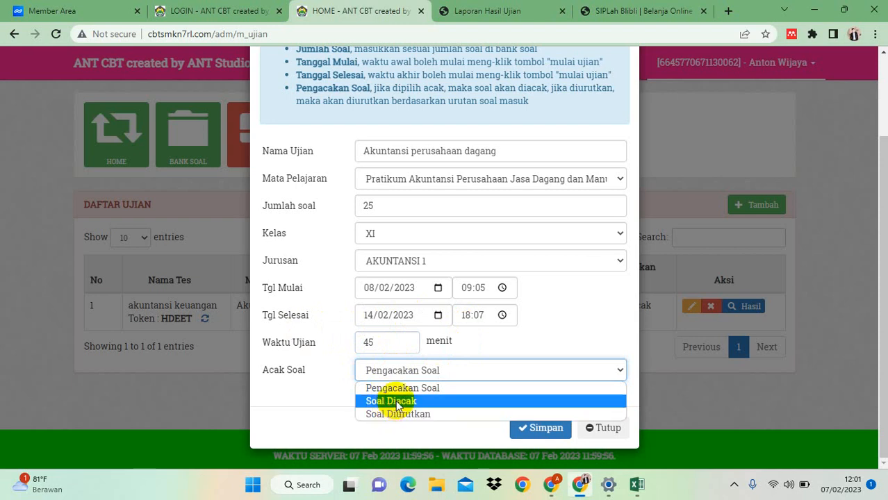
click(393, 401)
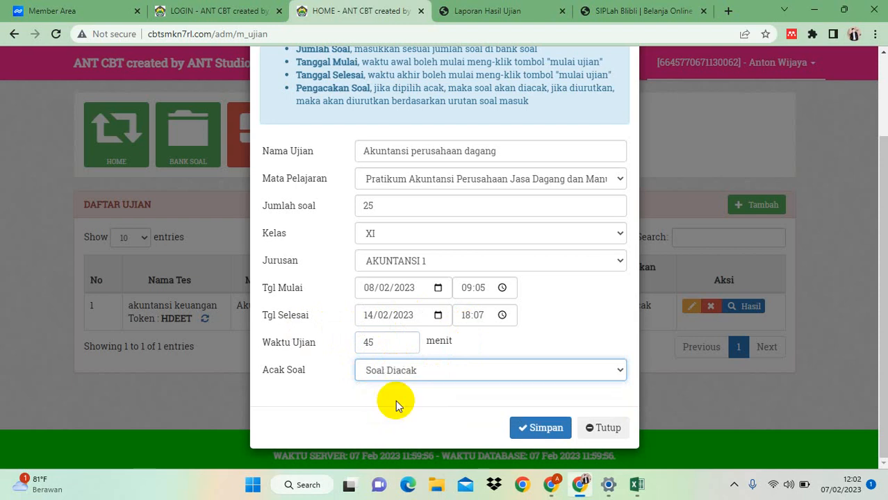
- Try to save the exam, and check the number of questions in the format_soal_download (2) workbook in Excel
click(550, 430)
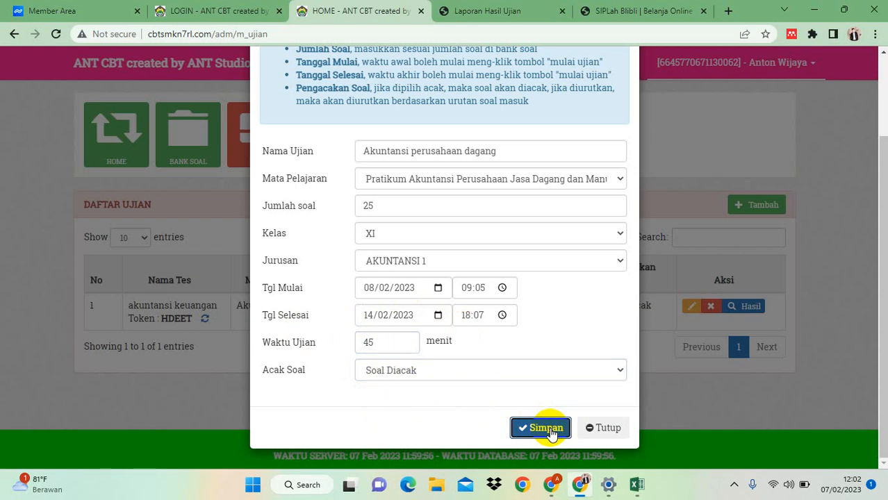
click(551, 433)
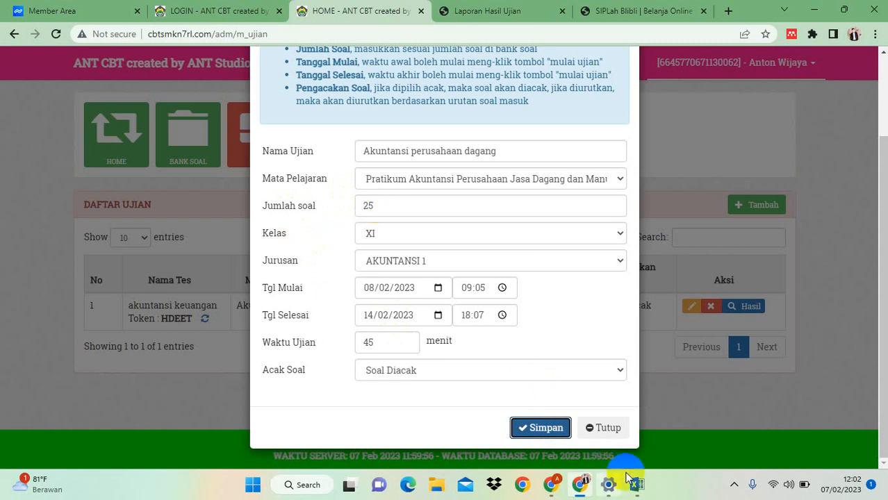
mouse_move(634, 486)
click(684, 426)
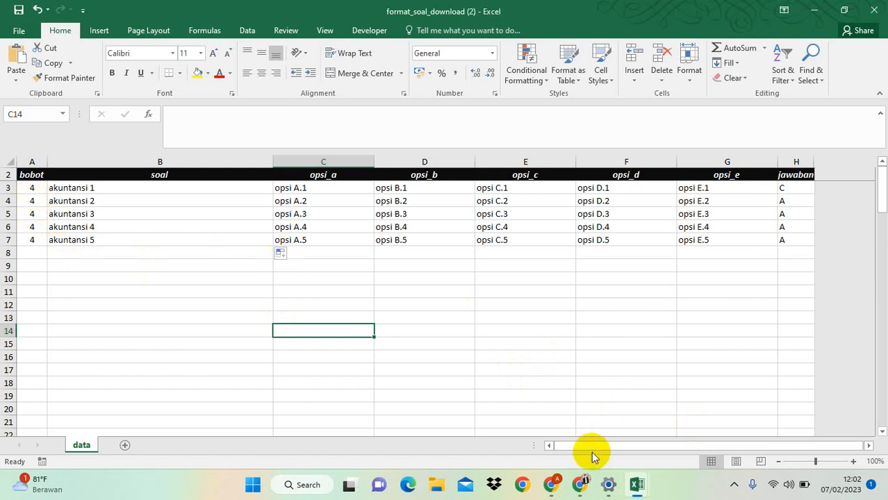
- Return to the exam form in Chrome, set Jumlah soal to 5 and save the exam
click(581, 485)
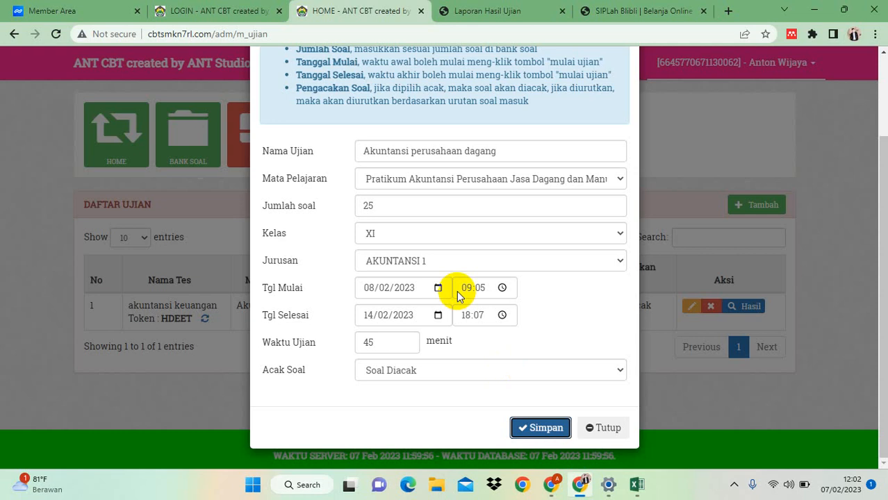
click(375, 205)
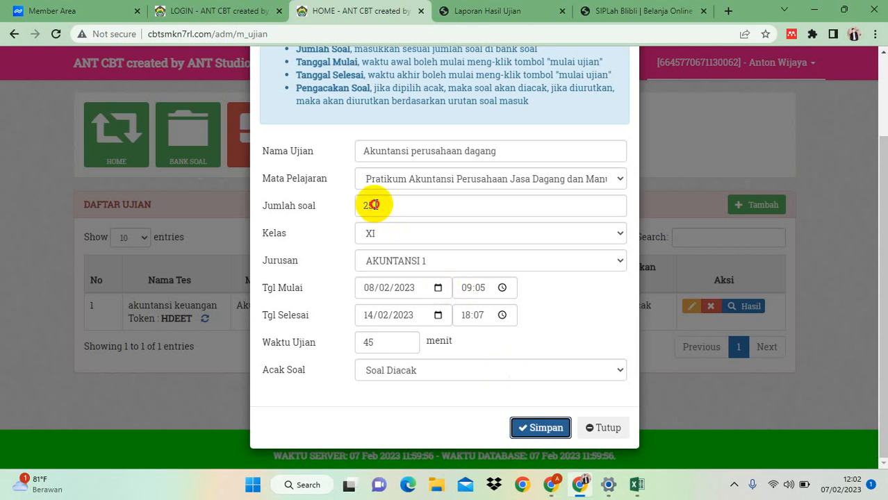
key(BackSpace)
key(BackSpace)
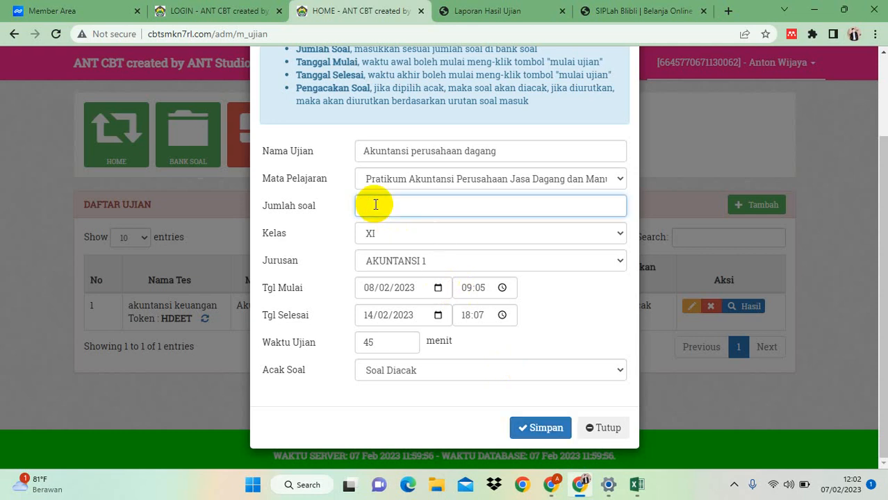
text(5)
click(544, 425)
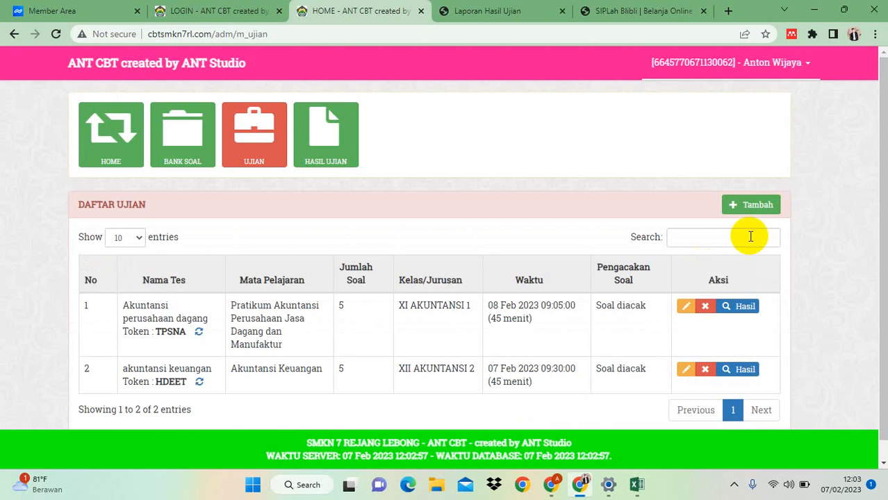
- Highlight the token of the Akuntansi perusahaan dagang exam in Daftar Ujian
drag(882, 271, 876, 313)
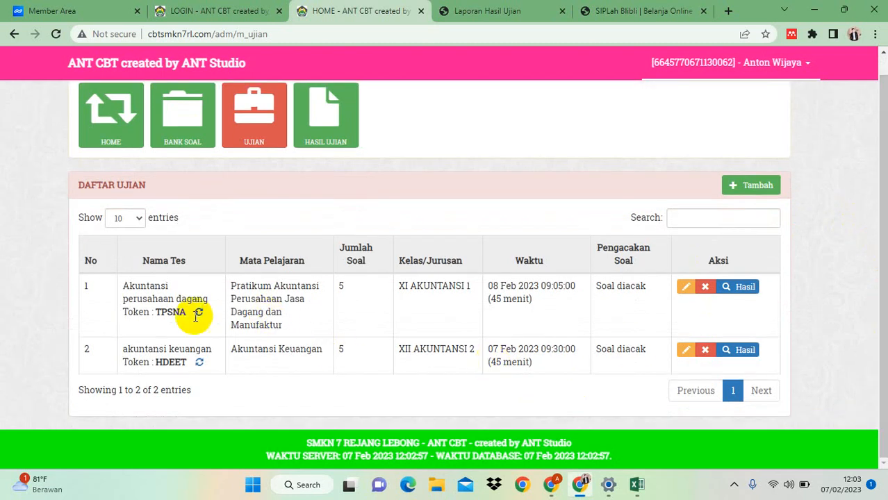
drag(186, 312, 156, 312)
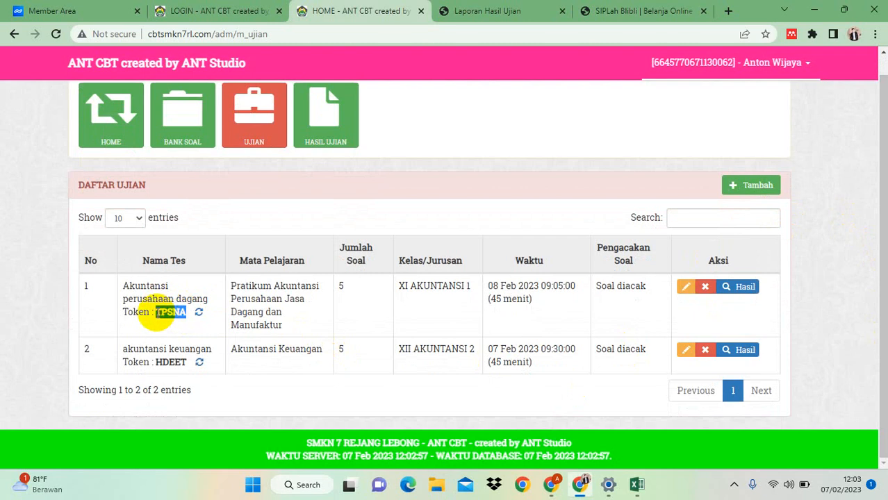
- Highlight the Akuntansi perusahaan dagang exam's token once more and clear the selection
click(168, 315)
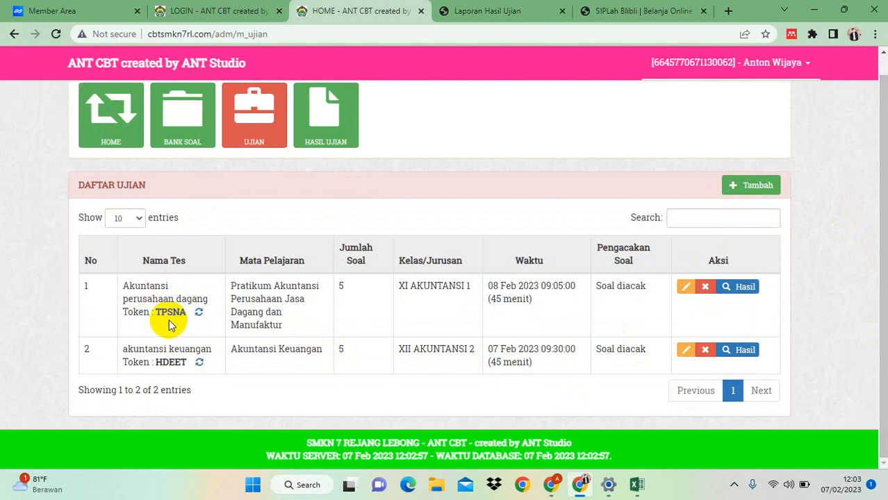
drag(187, 312, 158, 312)
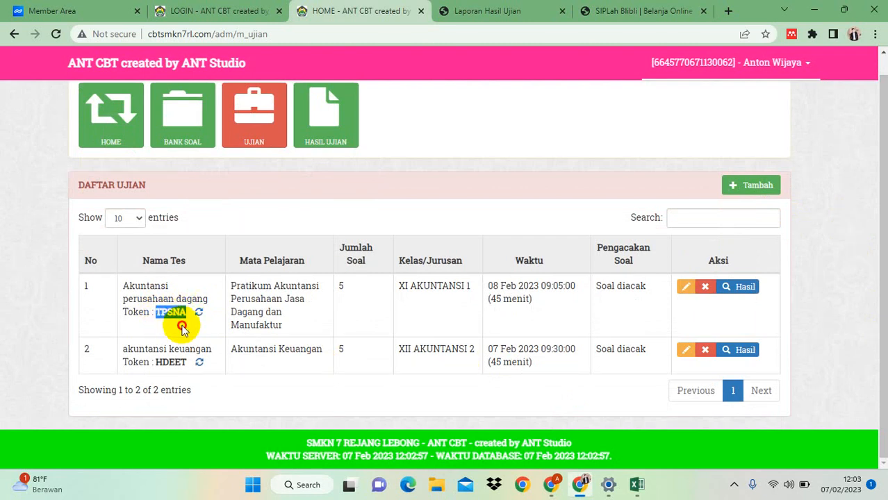
click(184, 330)
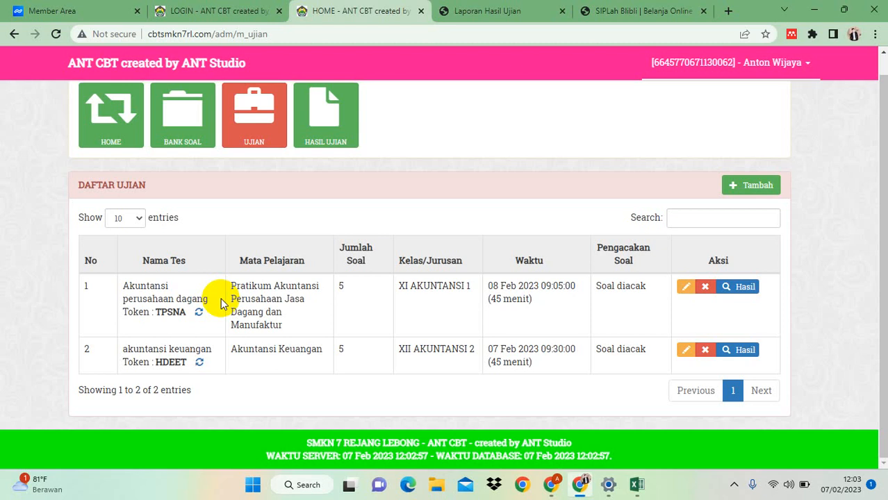
- Open Hasil Ujian and view the result details of the XI AKUNTANSI 1 Akuntansi perusahaan dagang exam
click(326, 131)
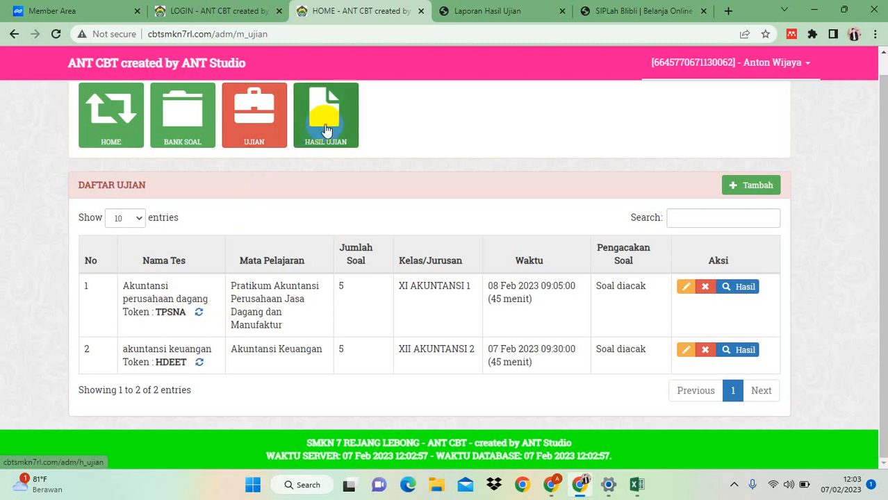
click(326, 131)
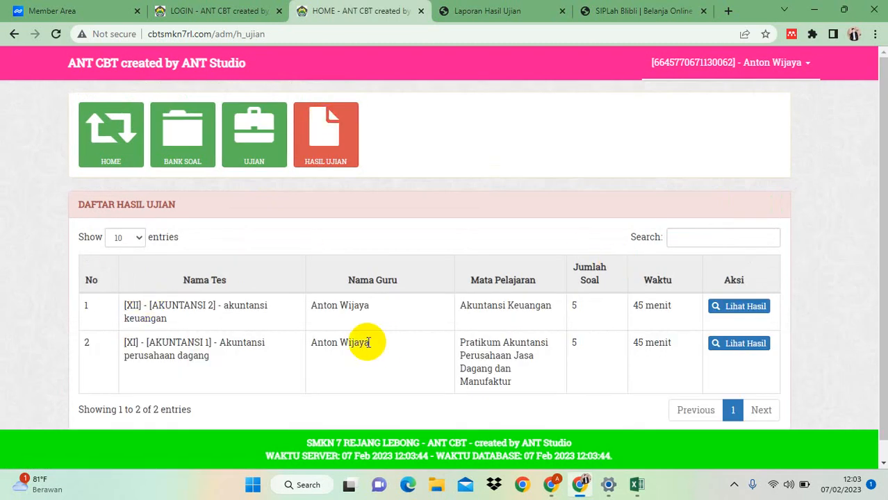
click(756, 348)
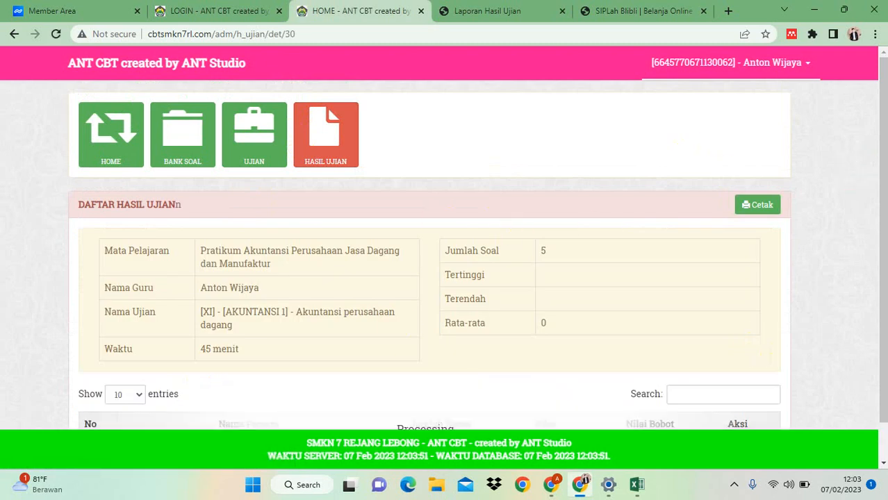
scroll(883, 158, down, 2)
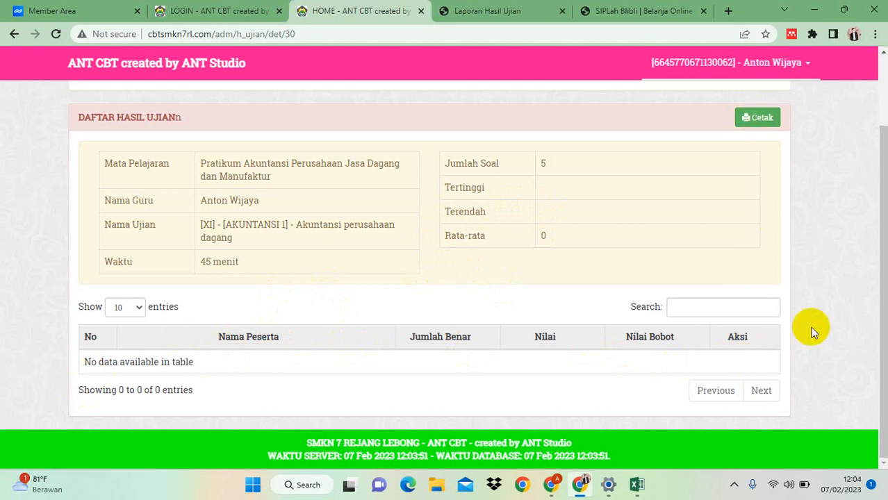
drag(880, 299, 878, 223)
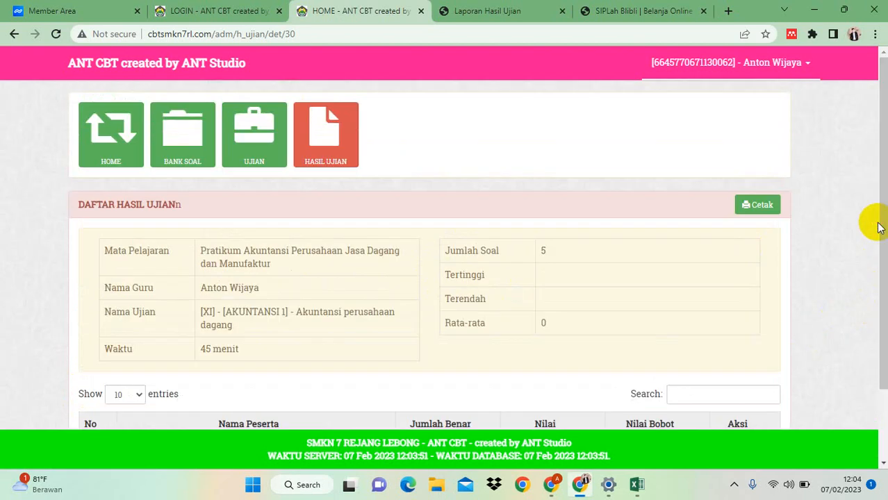
- Open the printable Laporan Hasil Ujian for this exam and return to the exam result details
click(762, 208)
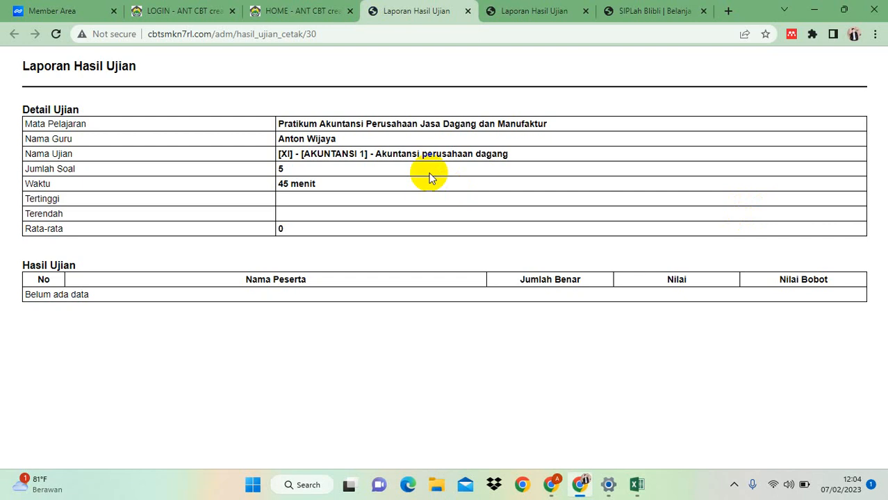
click(313, 13)
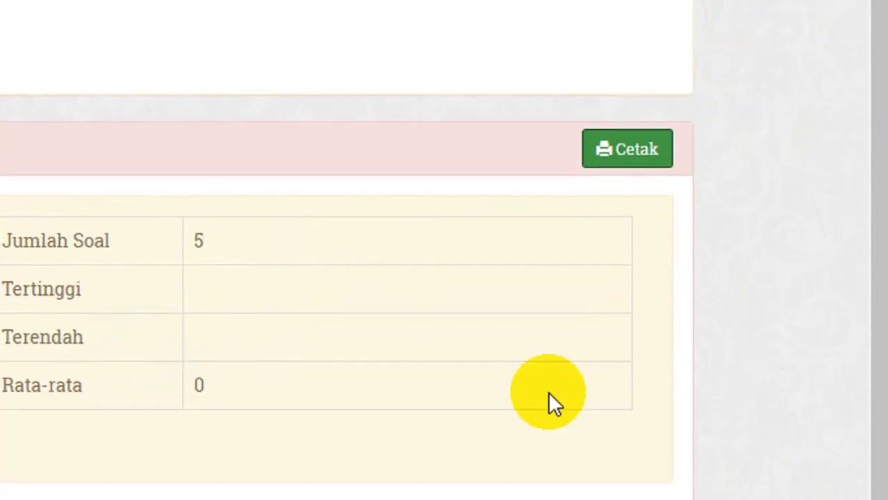
click(548, 280)
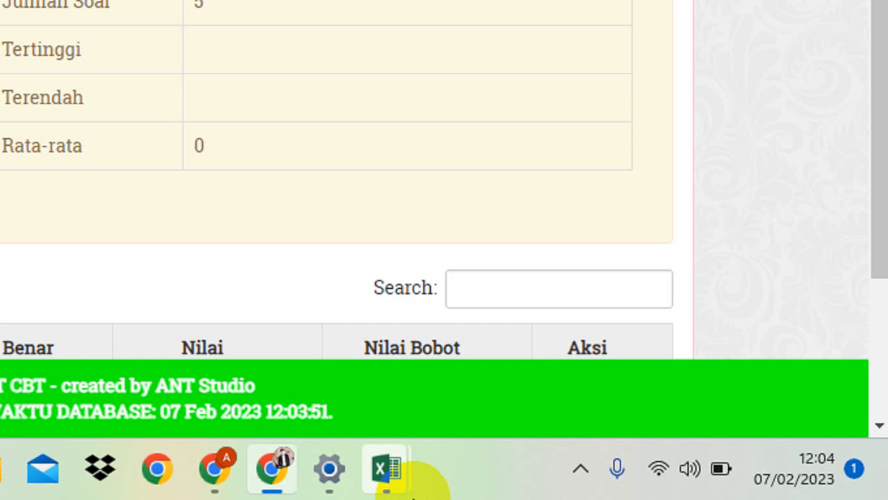
- Close the Chrome windows, the Excel workbook and the Settings window to return to the desktop
mouse_move(412, 498)
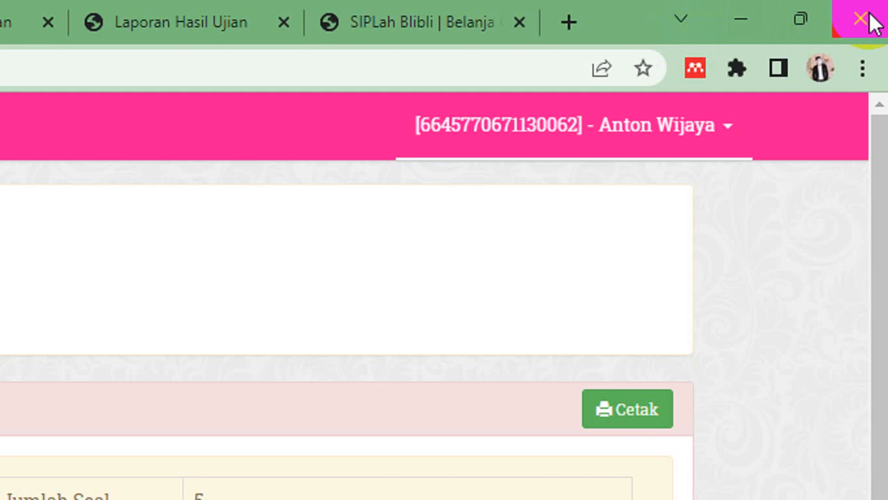
click(872, 22)
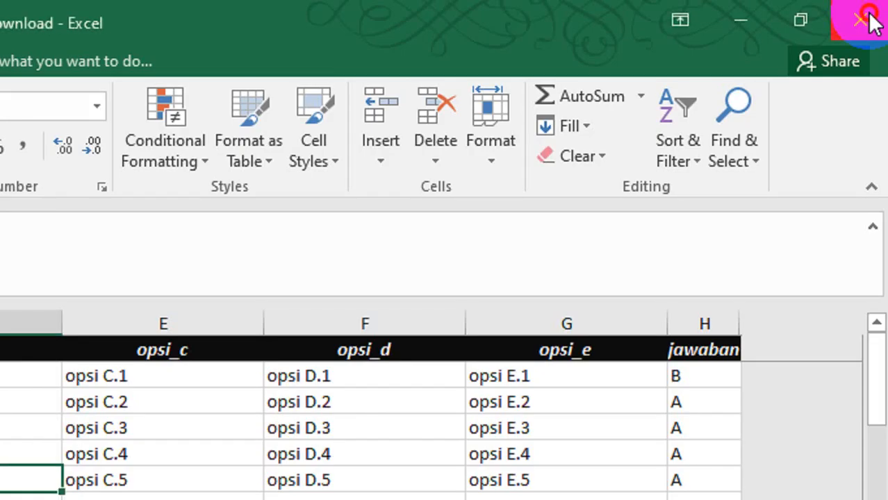
click(871, 22)
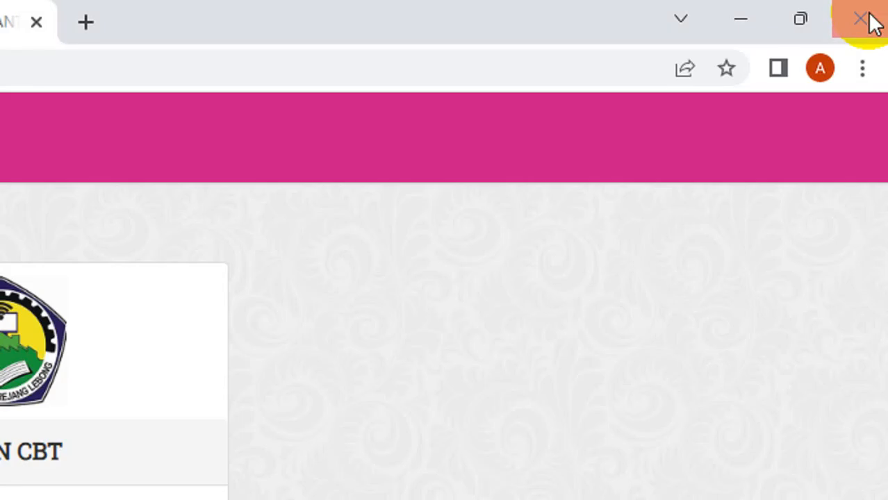
click(872, 23)
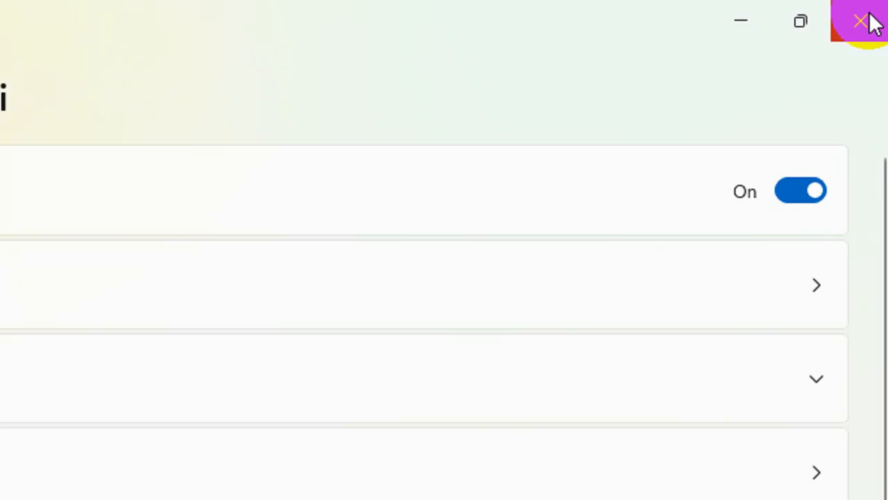
click(872, 22)
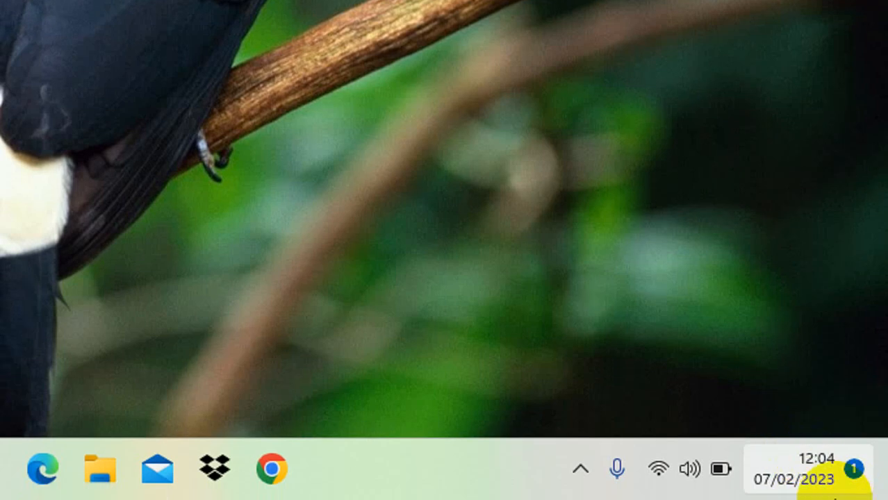
mouse_move(834, 496)
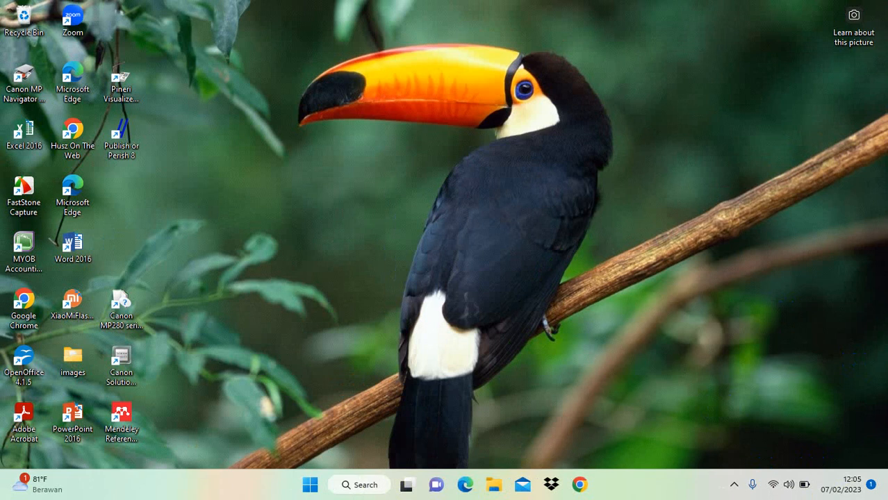
click(845, 209)
click(664, 450)
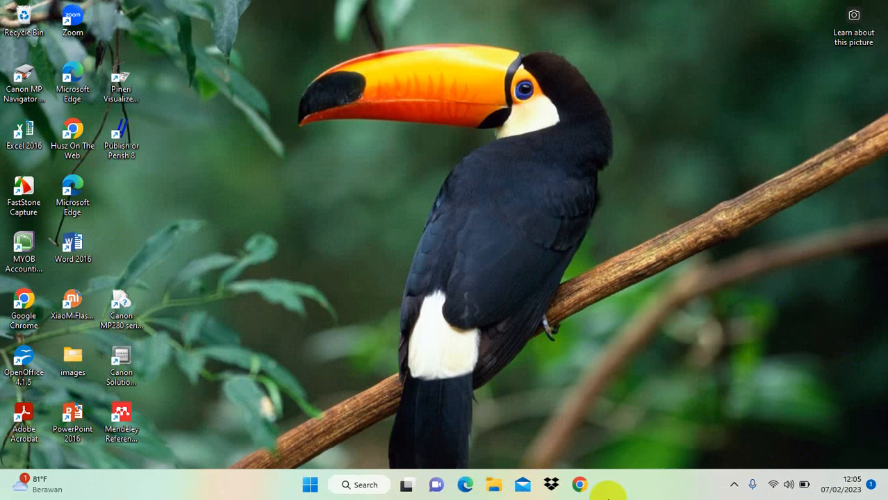
- Open Windows search from the desktop
key(super)
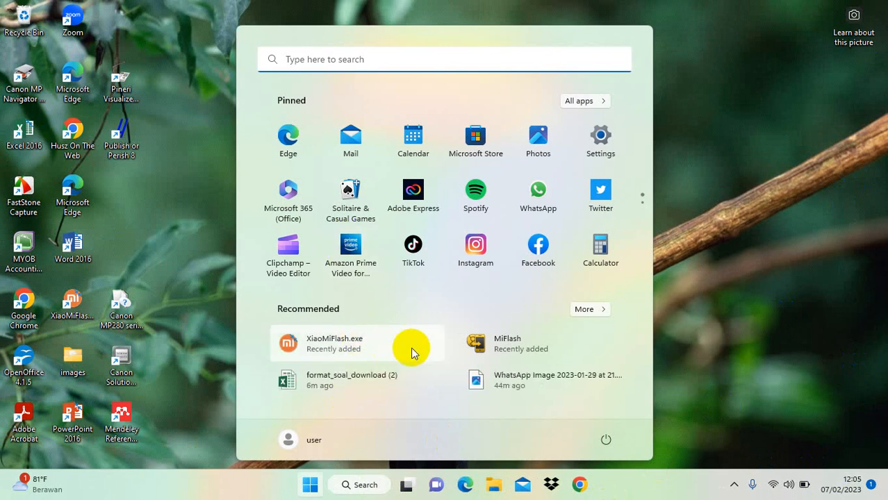
click(316, 60)
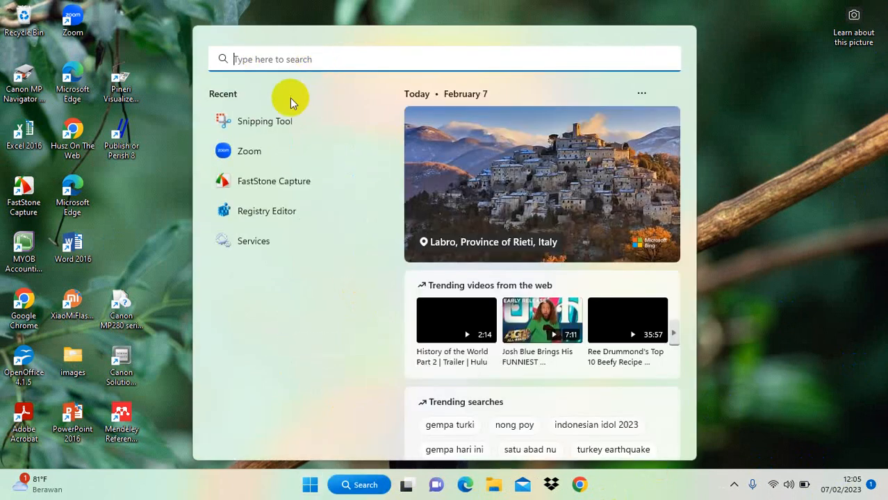